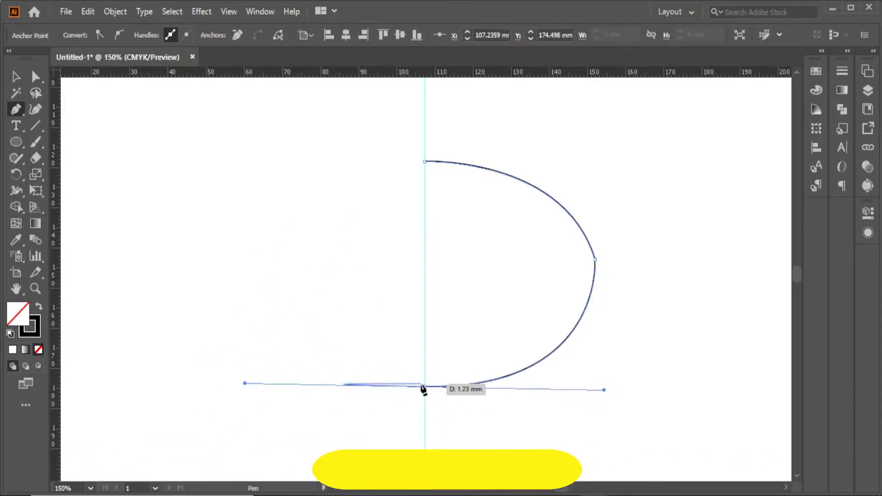
Remove the outgoing handle from the half-oval's last anchor point and make a vertically reflected copy of the curve and its guide
click(423, 386)
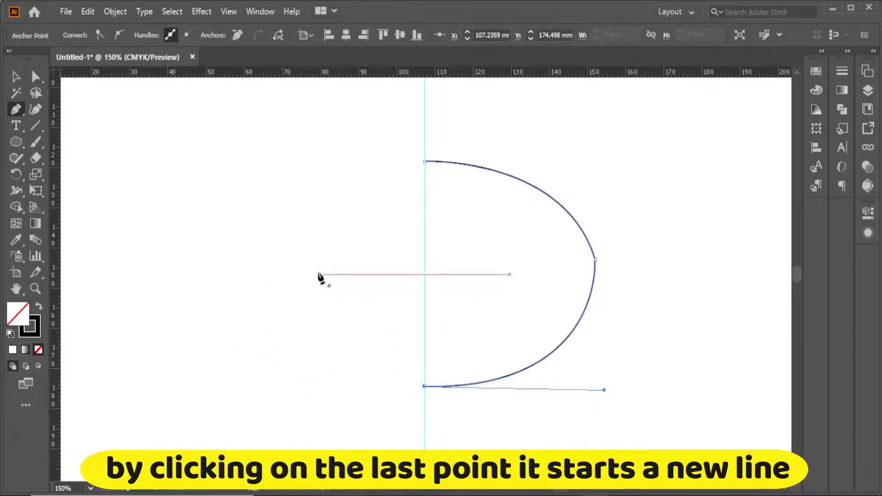
key(v)
click(584, 285)
drag(399, 118, 591, 299)
right_click(588, 298)
mouse_move(632, 213)
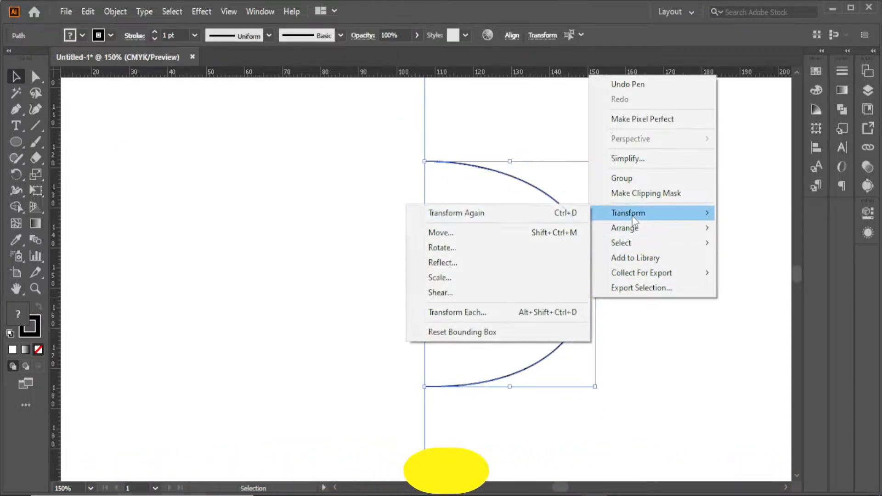
click(500, 262)
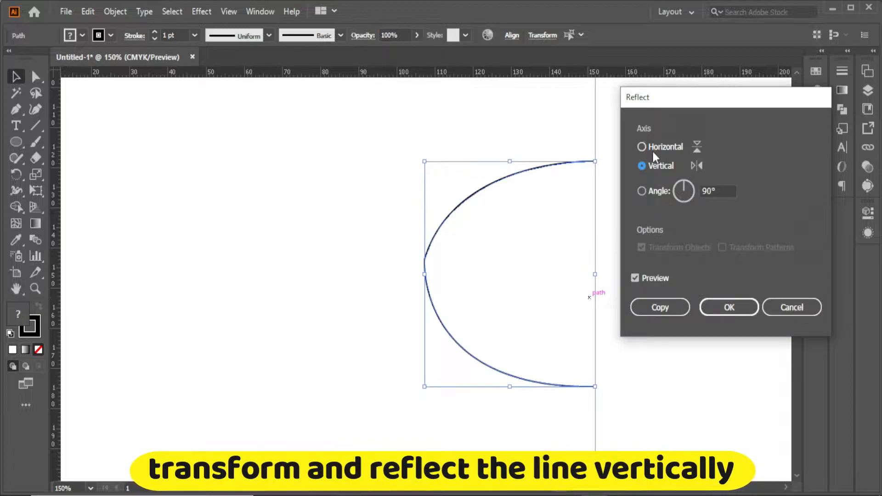
click(646, 279)
click(646, 279)
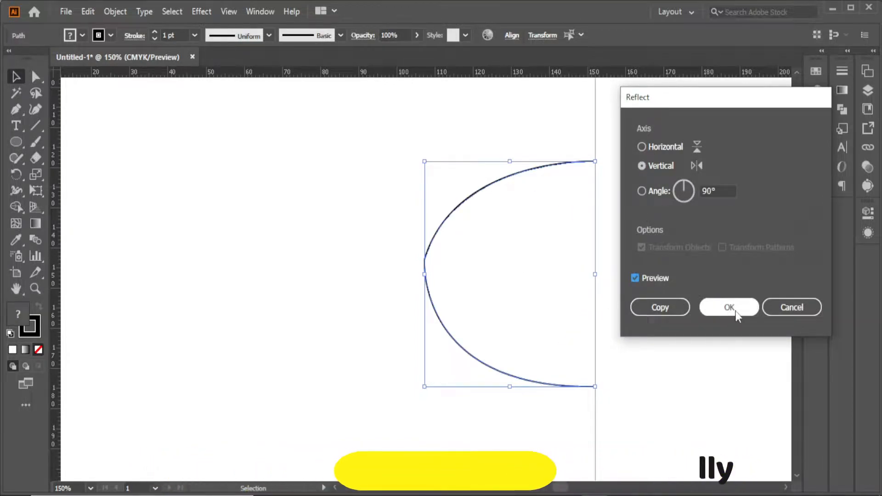
click(659, 310)
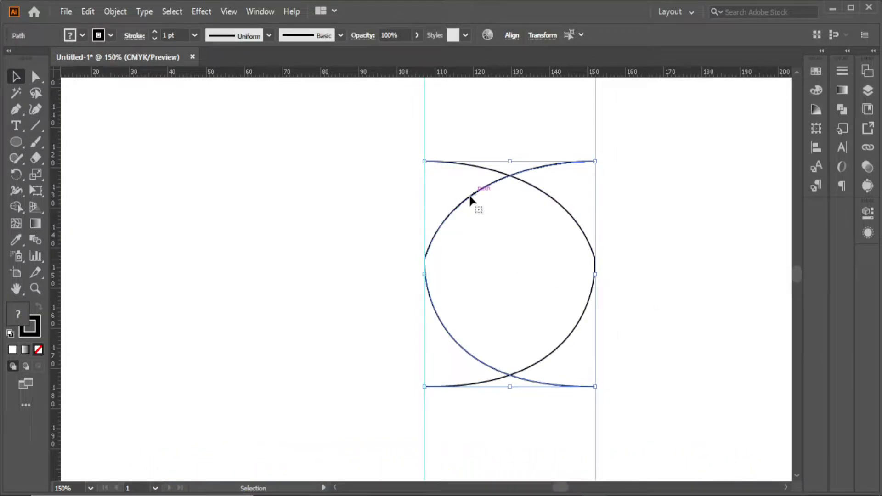
Move the reflected half-oval to the left, clear of the original, and delete its copied guide
drag(467, 195, 224, 197)
click(35, 77)
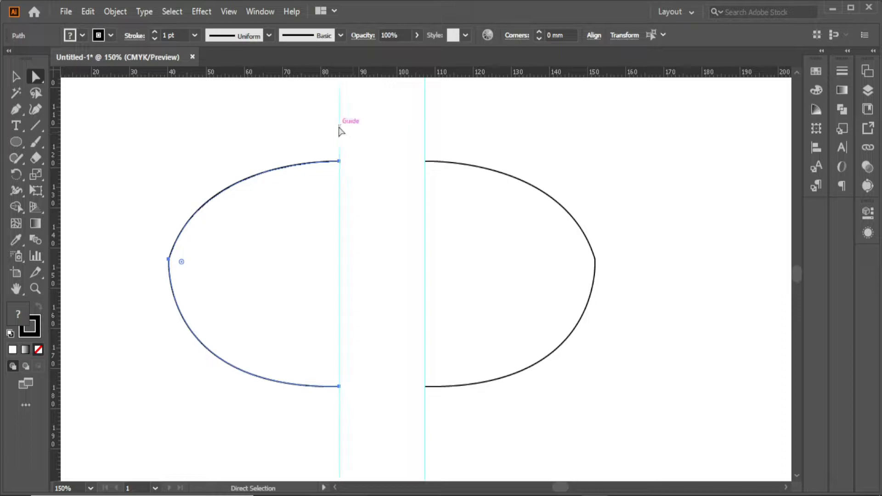
click(339, 137)
key(Delete)
Place the reflected half against the original to close the oval, and delete the remaining centre guide
click(16, 77)
drag(254, 177, 334, 175)
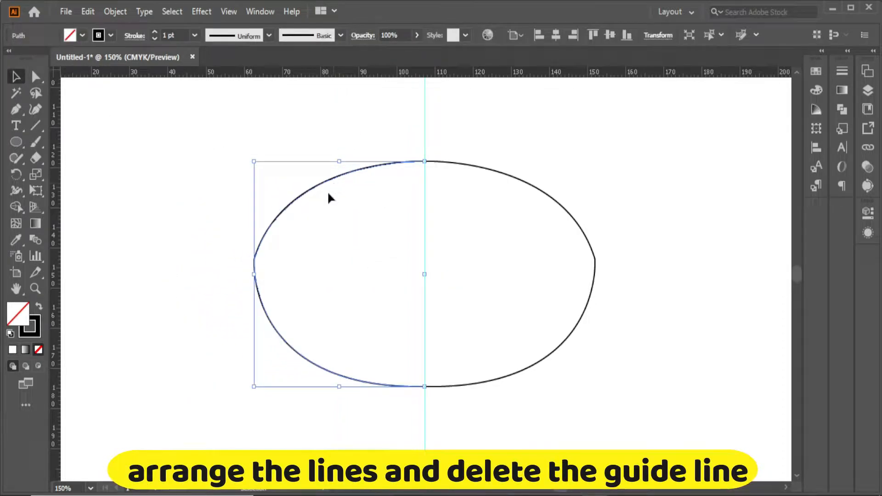
click(340, 195)
click(424, 134)
key(Delete)
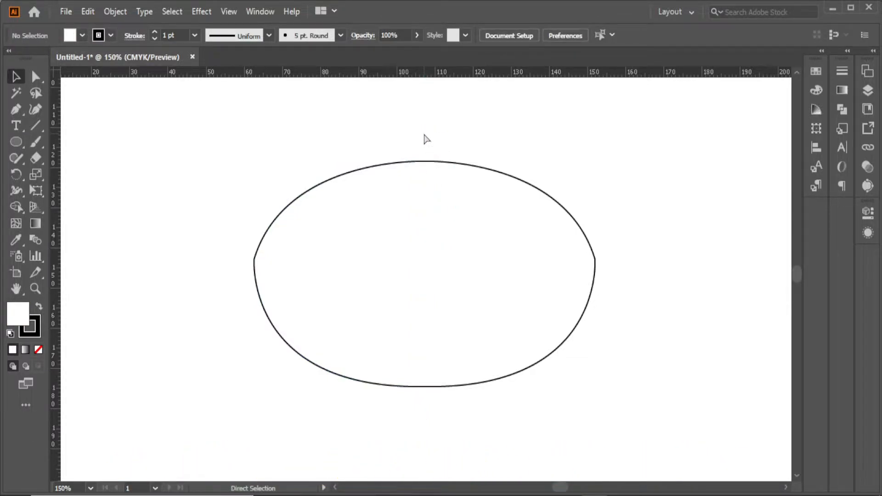
Hide the rulers and merge the two halves' upper endpoints with Average and Join
key(ctrl+r)
key(z)
click(427, 167)
click(420, 273)
click(433, 283)
click(432, 271)
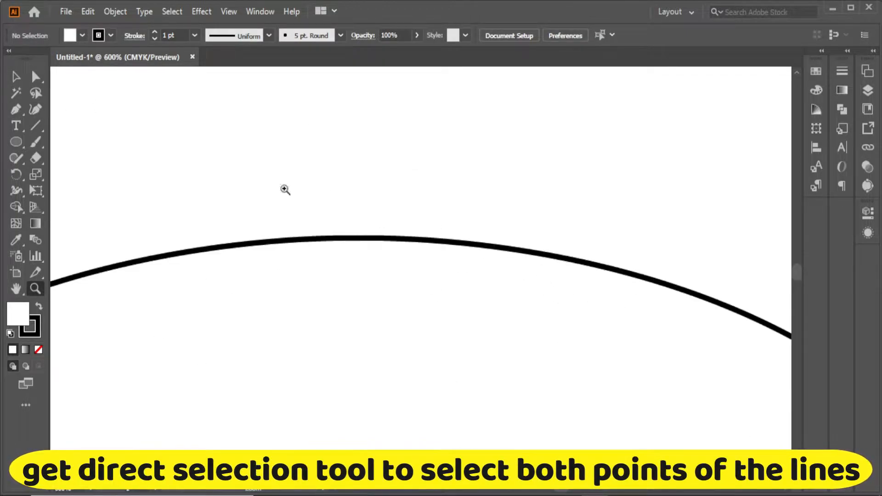
click(36, 77)
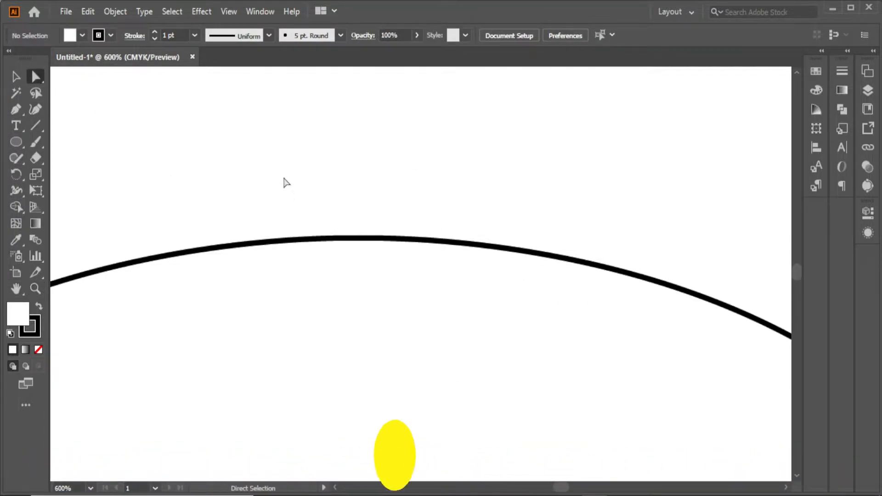
drag(286, 182, 493, 375)
right_click(359, 238)
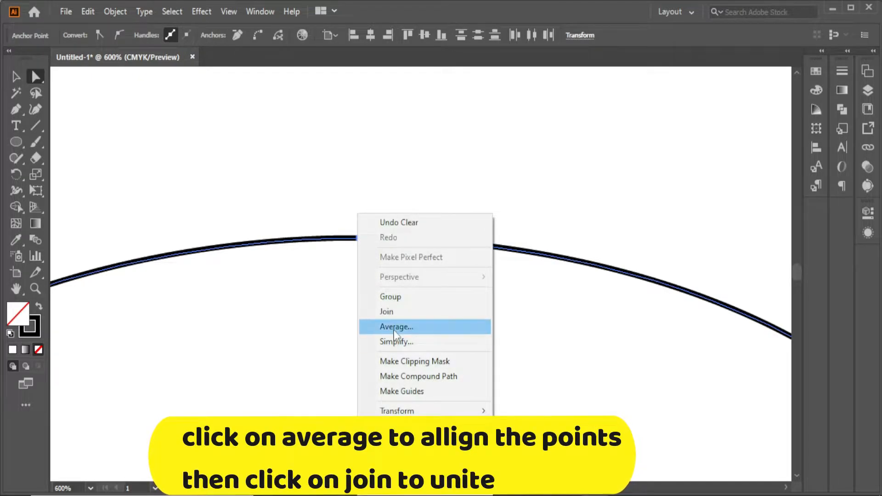
click(394, 327)
click(390, 299)
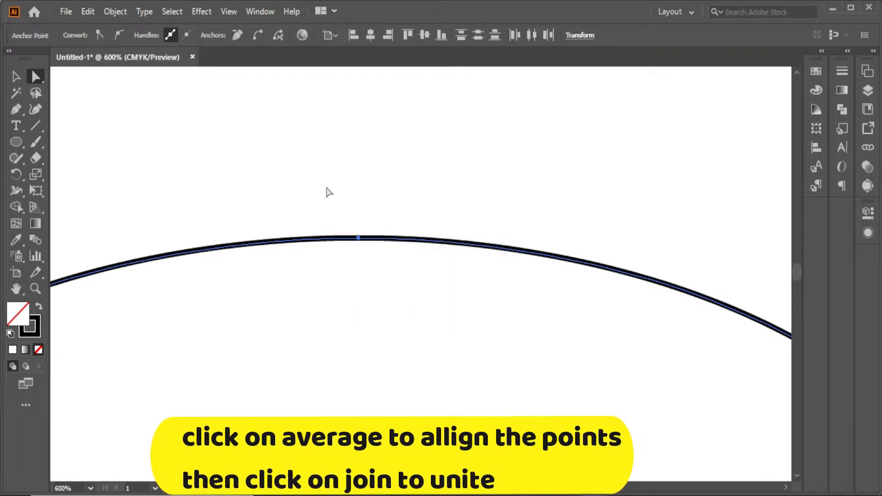
right_click(359, 238)
click(389, 311)
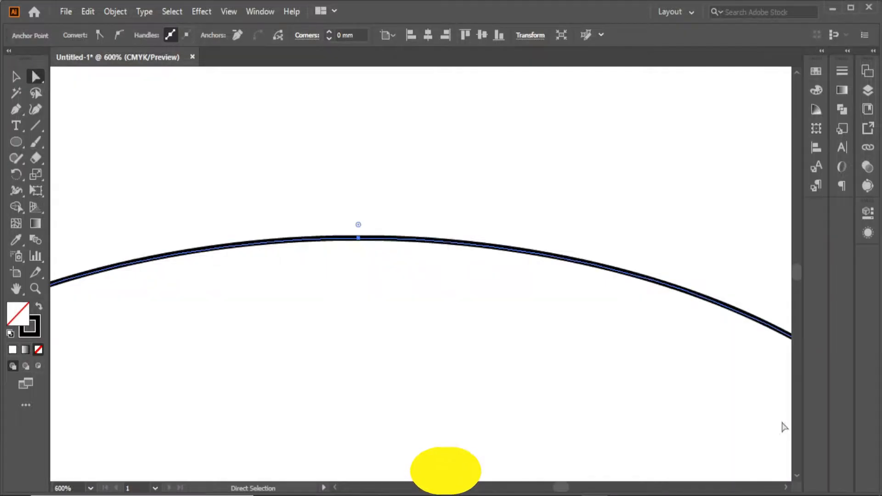
Average the two separate endpoints at the bottom centre of the oval so they coincide
key(z)
alt+click(496, 346)
alt+click(490, 350)
alt+click(445, 353)
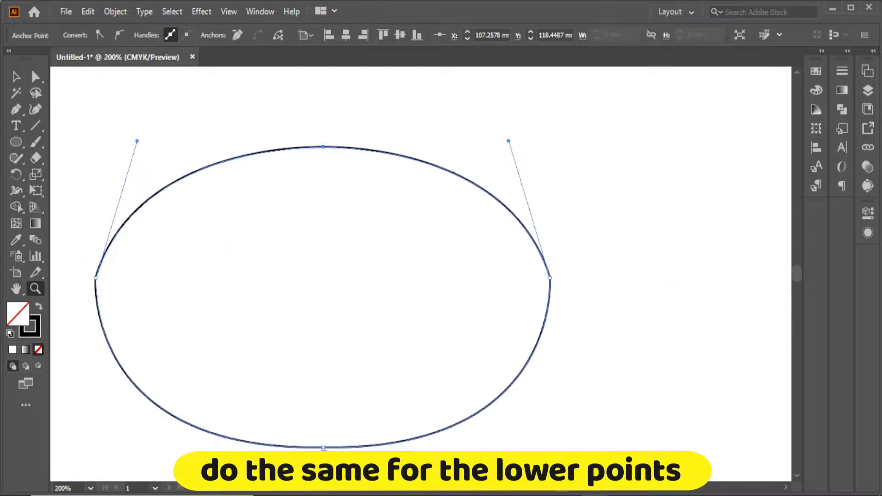
click(323, 452)
click(422, 281)
click(419, 250)
click(429, 292)
click(404, 270)
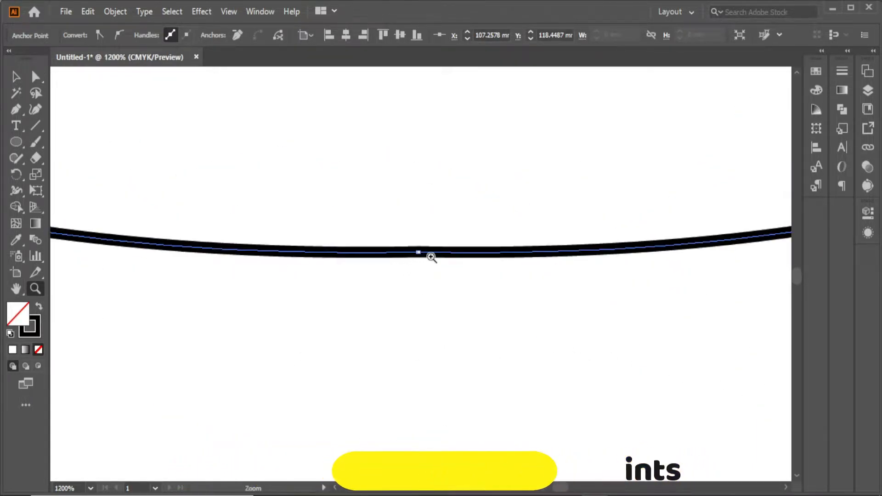
click(414, 271)
click(408, 276)
click(424, 270)
click(404, 286)
click(404, 289)
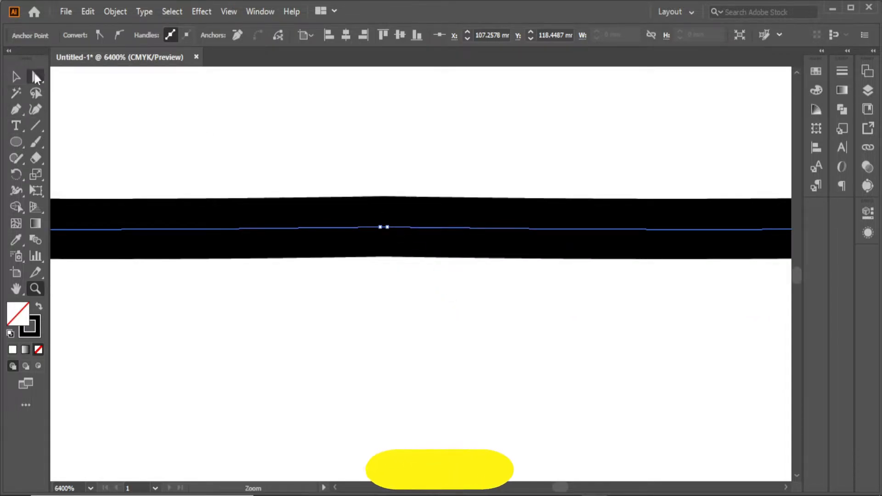
key(a)
right_click(383, 228)
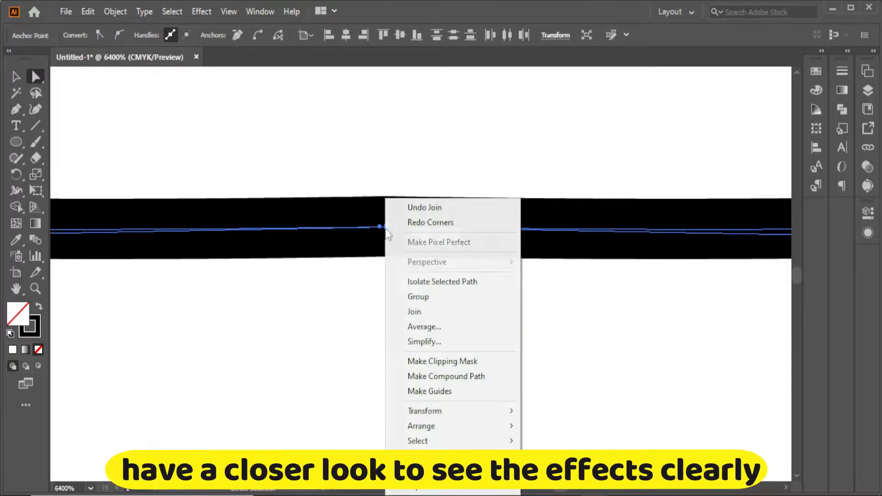
click(448, 327)
click(414, 297)
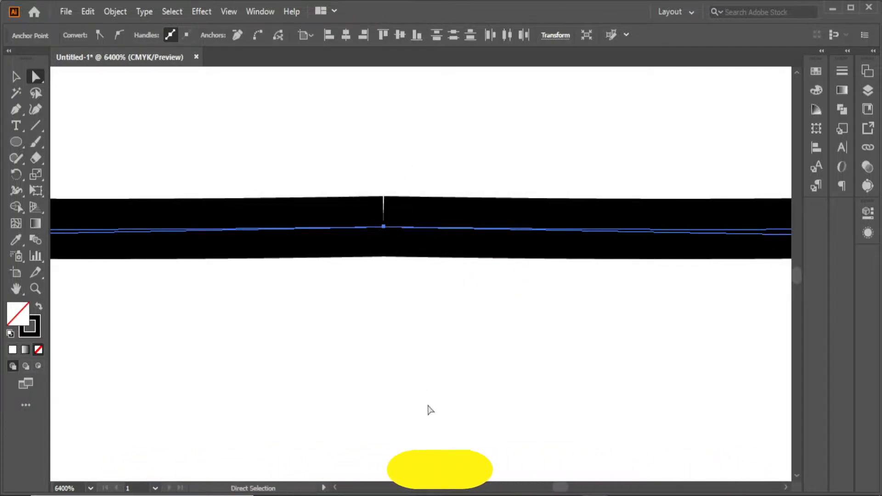
Join the averaged endpoints at the bottom centre to close the oval
drag(430, 417, 351, 153)
right_click(384, 229)
click(427, 311)
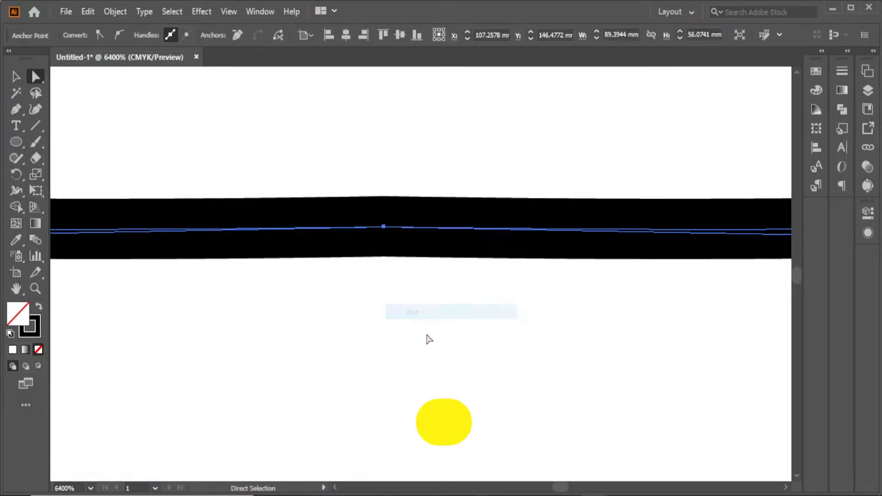
Draw a short slanted straight line with the Pen tool, rising from the oval's top edge just left of centre
key(z)
alt+click(395, 195)
alt+click(395, 195)
alt+click(429, 214)
alt+click(429, 213)
alt+click(429, 214)
alt+click(429, 213)
alt+click(429, 213)
alt+click(429, 213)
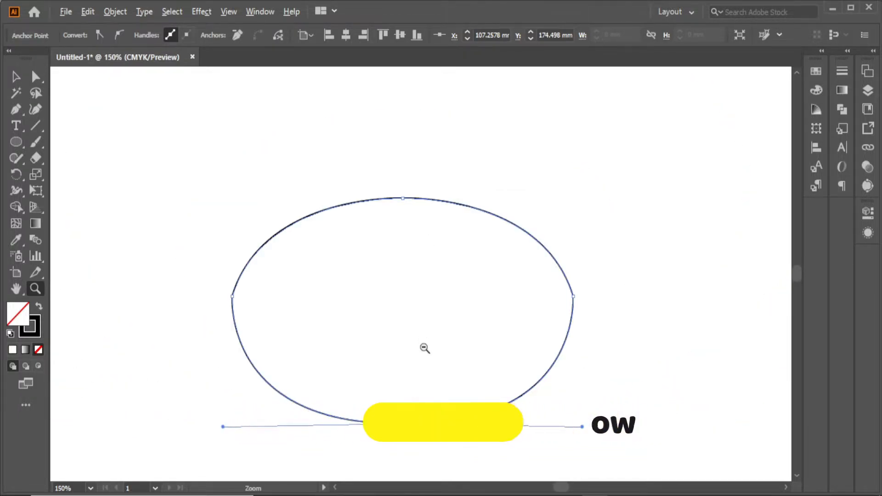
alt+click(423, 341)
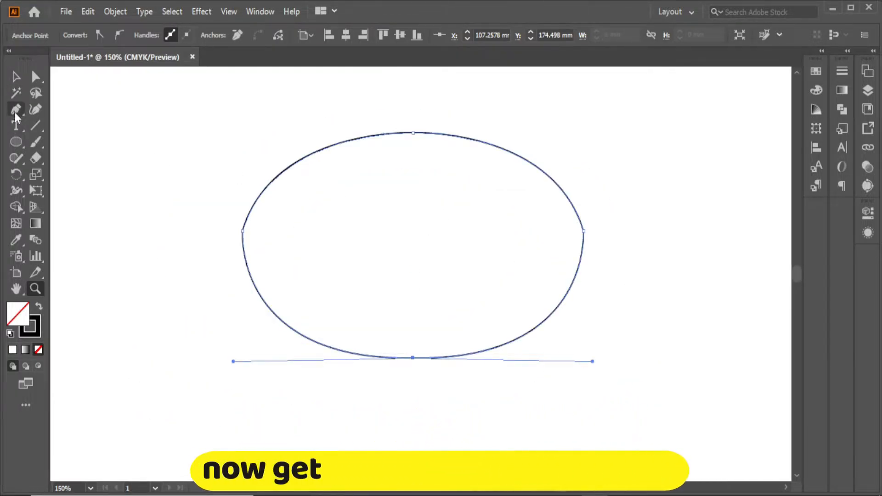
click(16, 109)
click(376, 135)
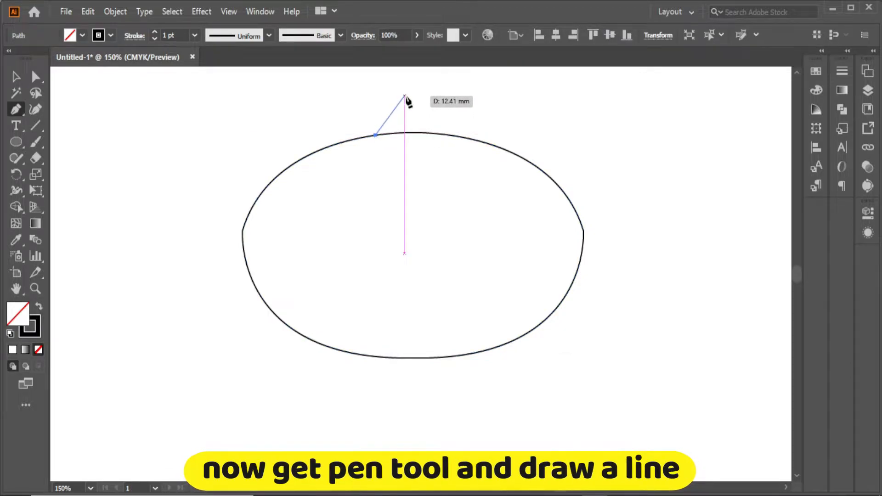
Make a vertically reflected copy of the slanted line and move it right so both lines form a peak
right_click(393, 114)
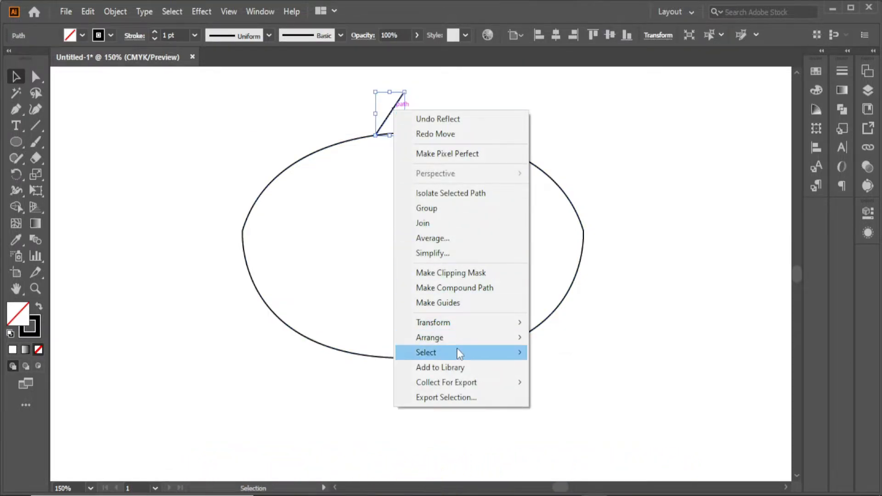
click(561, 372)
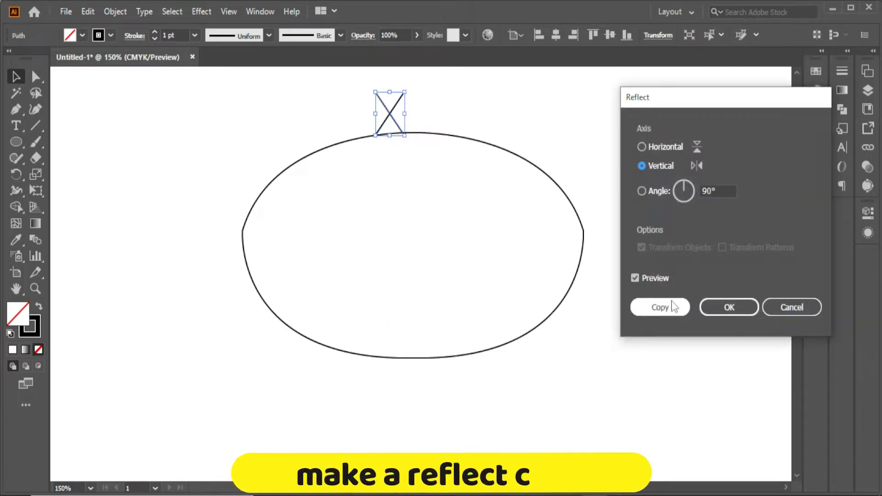
click(660, 307)
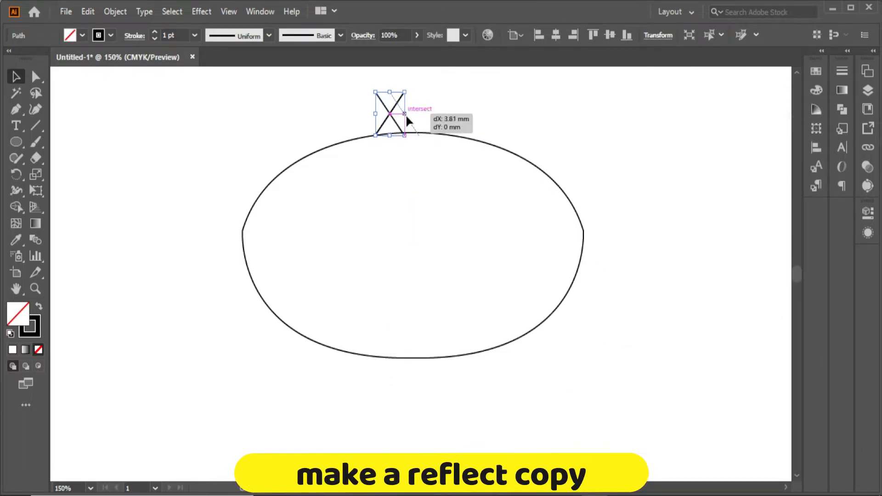
drag(416, 116, 417, 121)
click(441, 173)
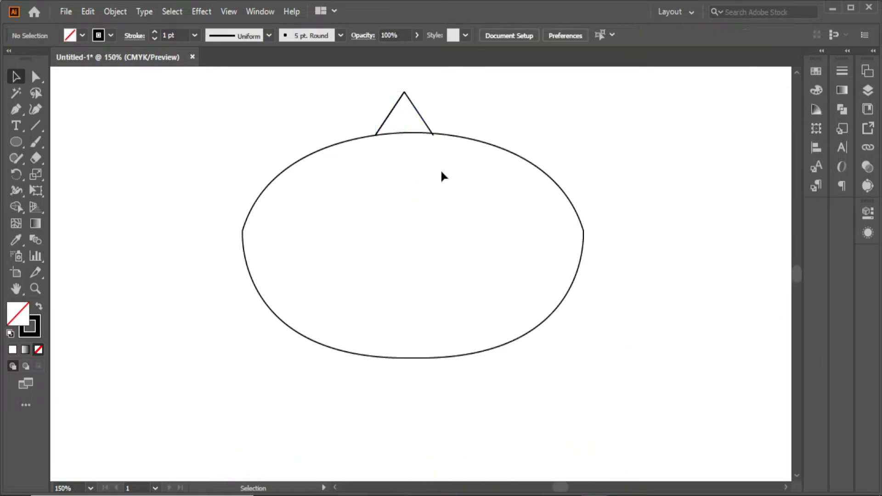
Move the right slanted line slightly away from the left one to open a small gap at the peak
click(404, 105)
click(426, 280)
click(422, 273)
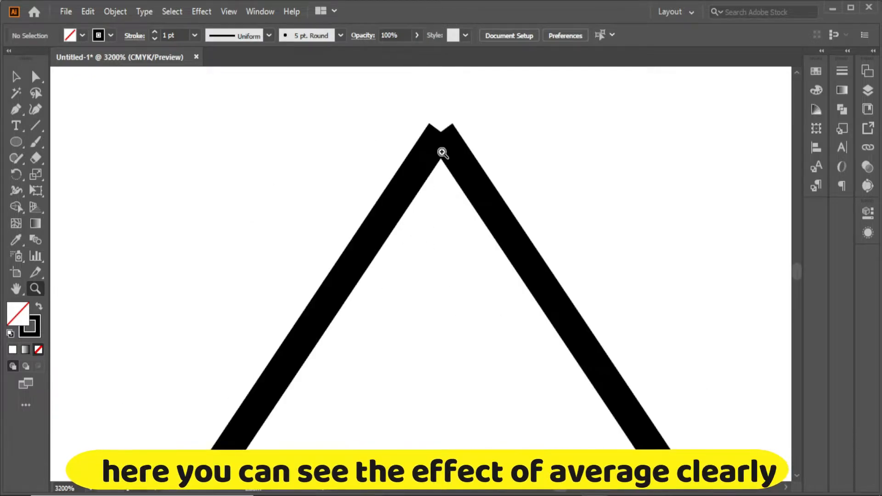
click(442, 148)
drag(423, 272, 440, 279)
mouse_move(495, 317)
mouse_down()
mouse_move(580, 315)
mouse_move(555, 305)
mouse_up()
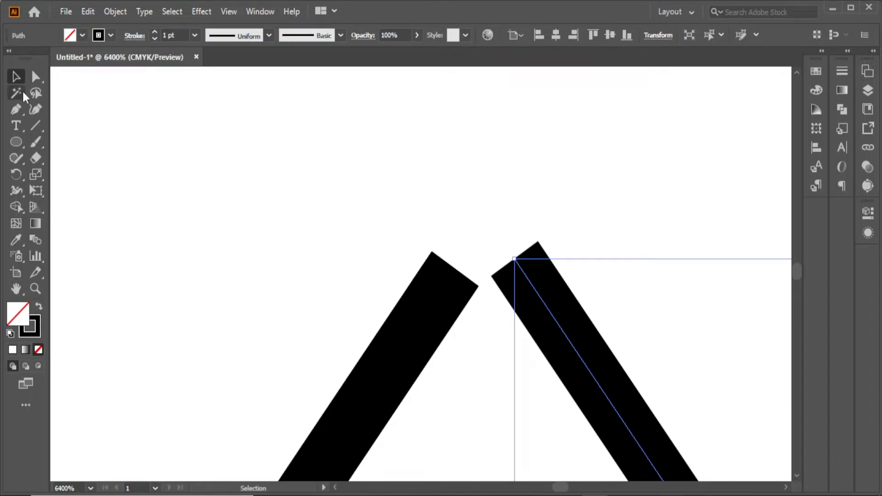
Try joining the two slanted lines across the gap without averaging, and undo the join
drag(354, 177, 525, 301)
right_click(522, 275)
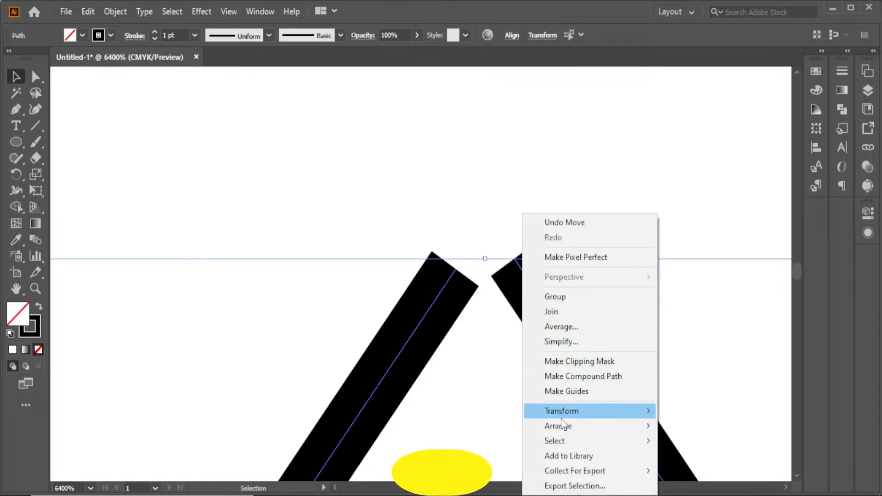
click(557, 312)
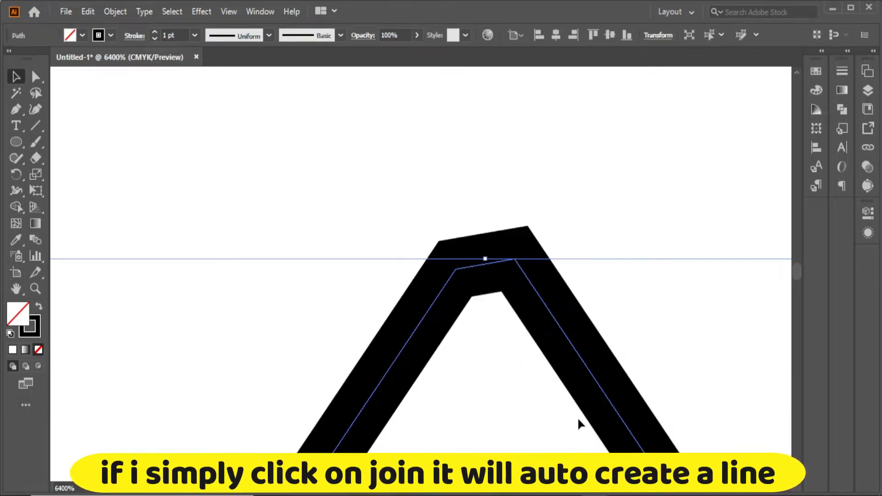
key(ctrl+z)
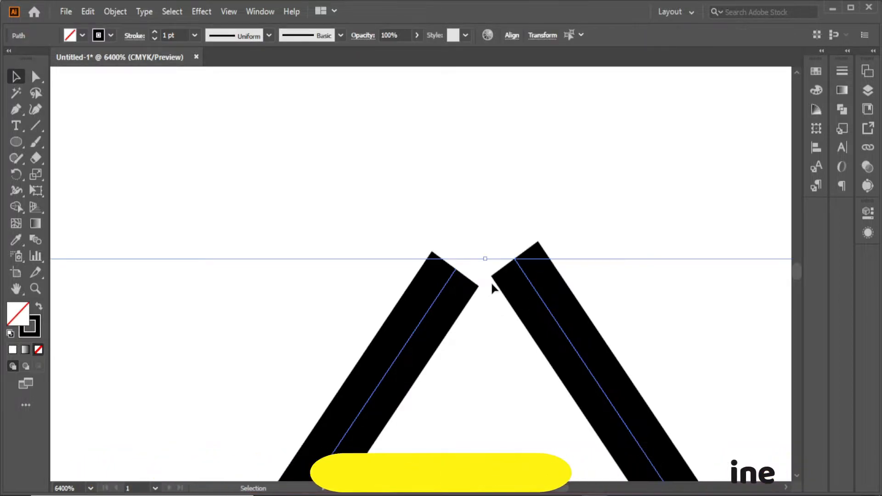
Average the upper endpoints of the two slanted lines so they meet at the peak
key(a)
drag(178, 150, 649, 380)
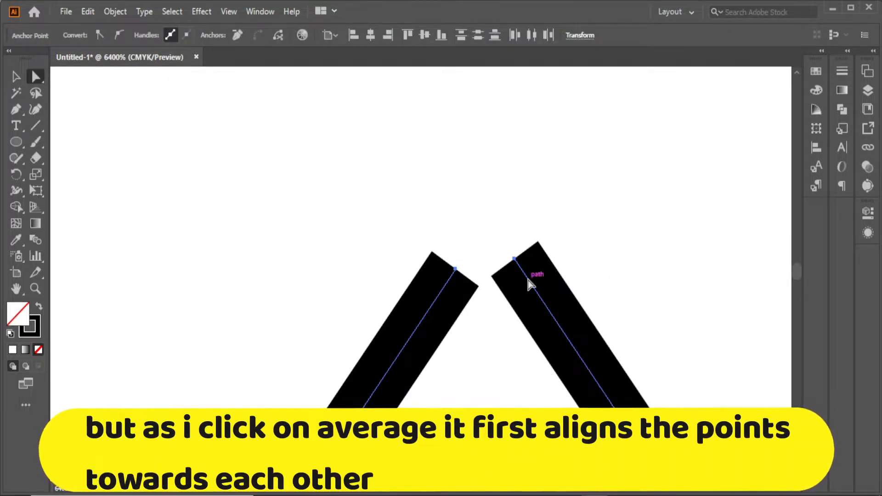
right_click(526, 274)
click(572, 325)
click(409, 296)
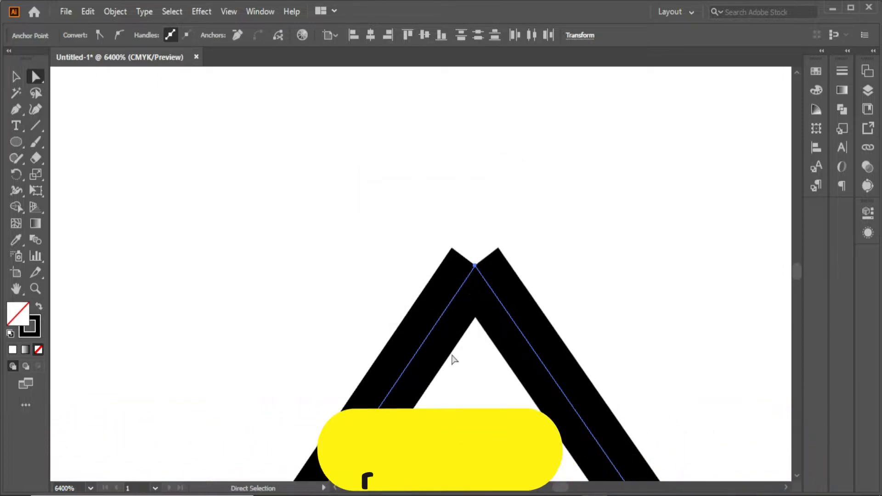
drag(392, 200, 571, 335)
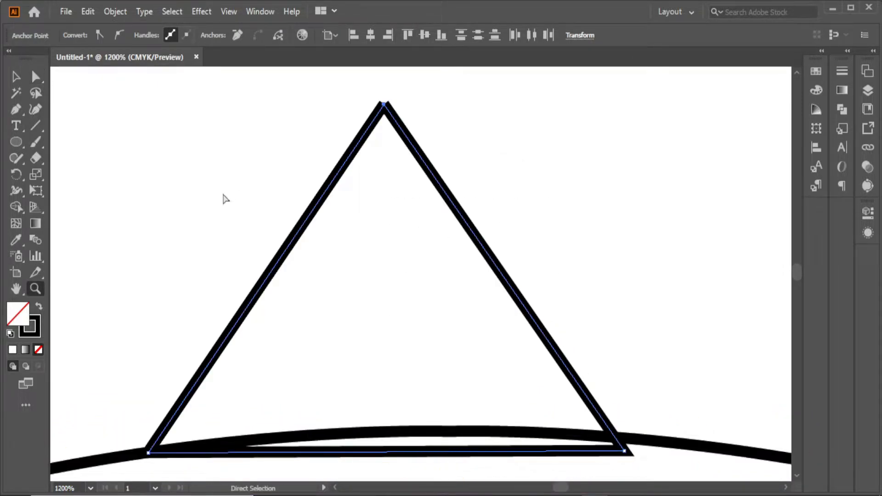
Undo the averaging of the peak endpoints and delete the right slanted line
key(ctrl+z)
key(ctrl+z)
key(ctrl+z)
key(Delete)
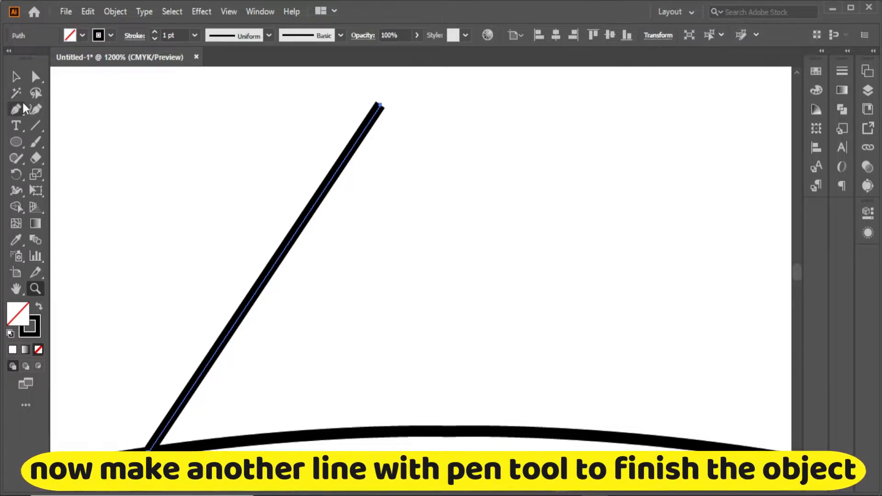
Extend the left slanted line from its peak to the curved outline with the Pen tool and close the path into a triangle
click(380, 106)
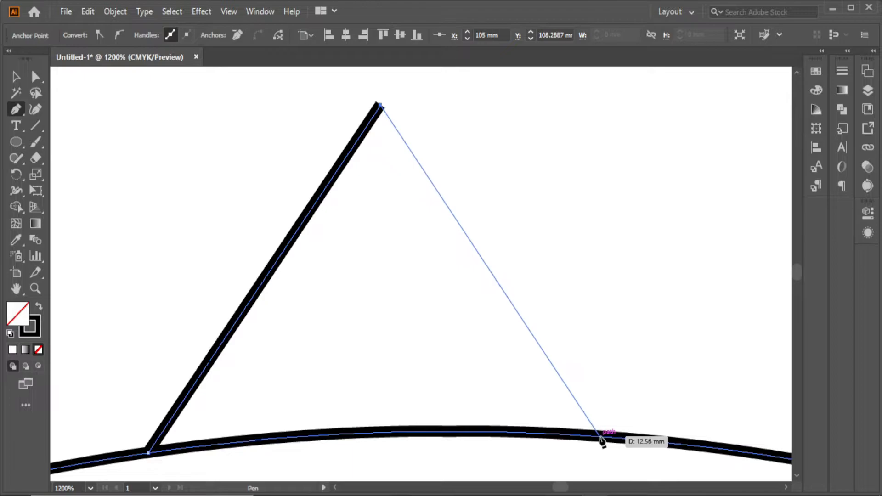
click(600, 436)
click(148, 452)
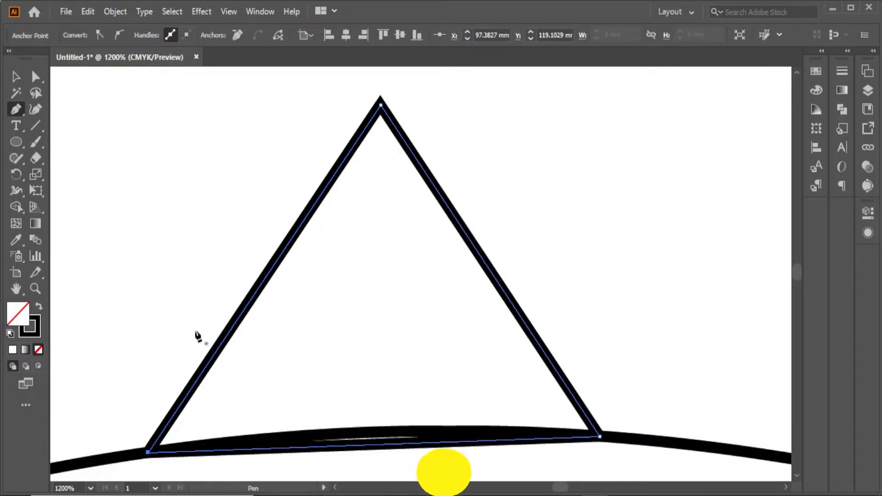
Send the triangle to the back, behind the rounded outline, and deselect it
click(15, 74)
click(379, 216)
right_click(354, 152)
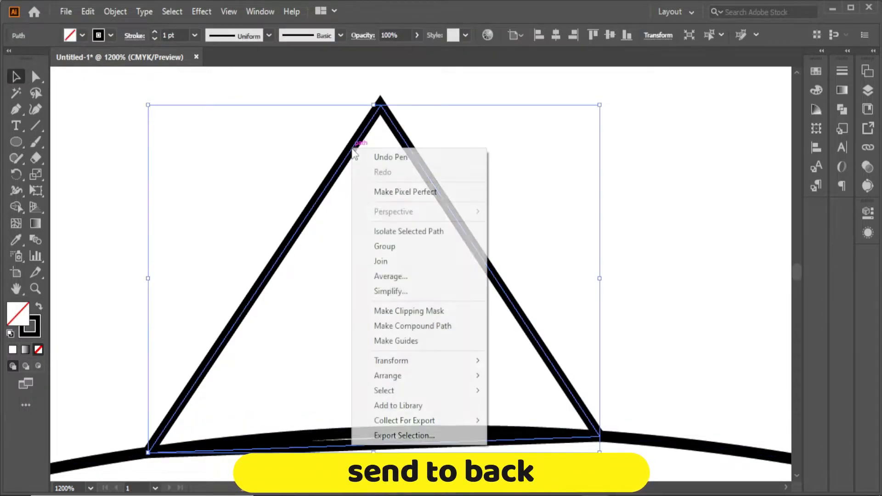
mouse_move(415, 377)
click(539, 419)
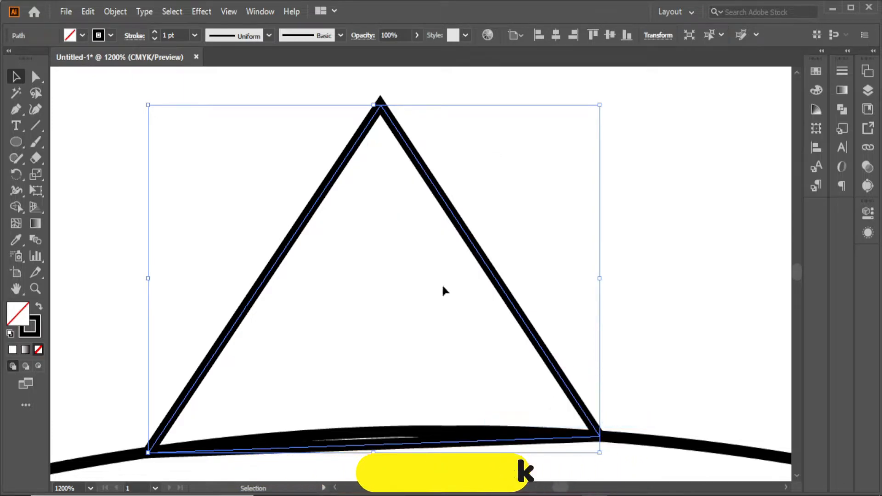
click(105, 156)
Move the triangle down and slightly right so its base sits inside the rounded outline, centred on the outline's upper edge
key(z)
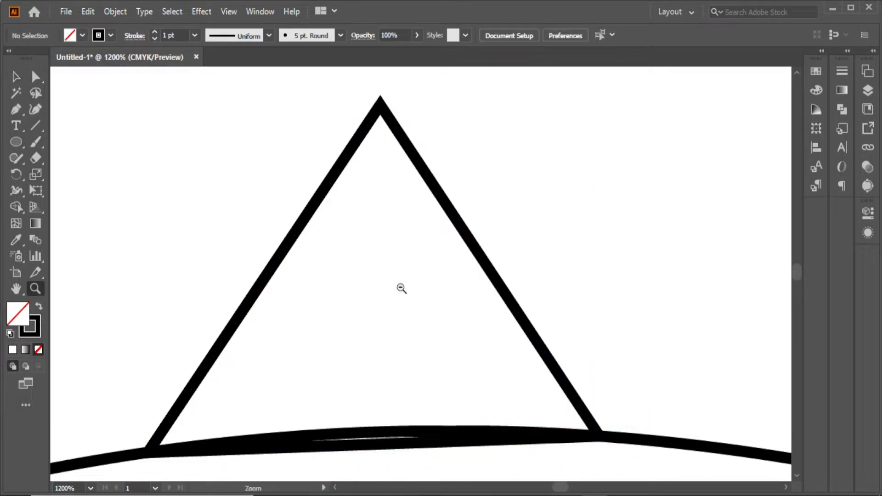
alt+click(403, 294)
alt+click(418, 307)
alt+click(426, 311)
alt+click(427, 313)
alt+click(441, 321)
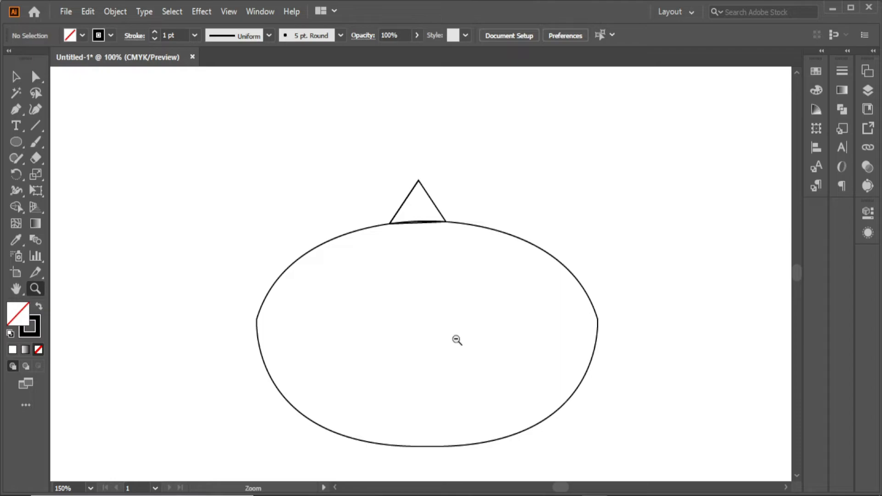
alt+click(455, 340)
click(439, 285)
click(369, 230)
key(v)
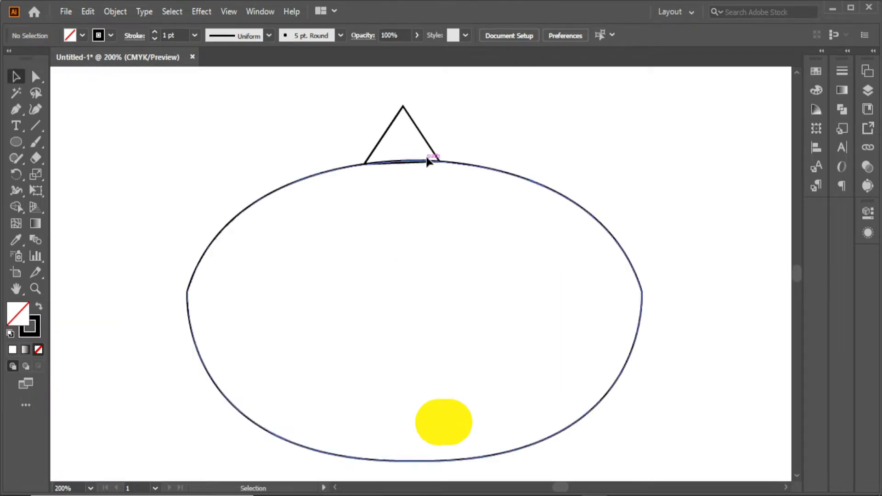
drag(428, 136, 442, 153)
click(489, 214)
key(shift+Down)
click(385, 123)
click(408, 114)
key(Delete)
drag(444, 158, 434, 143)
click(472, 225)
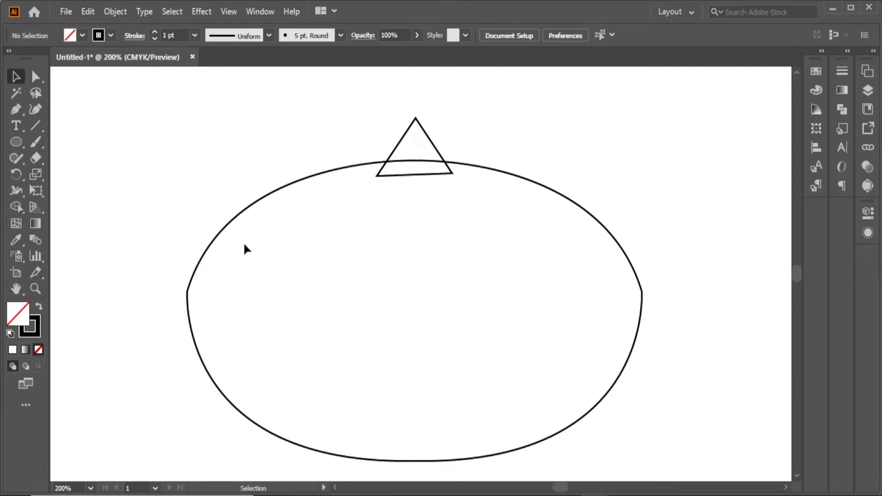
Give the rounded outline the default white fill and black stroke so it covers the triangle's base
drag(183, 182, 324, 419)
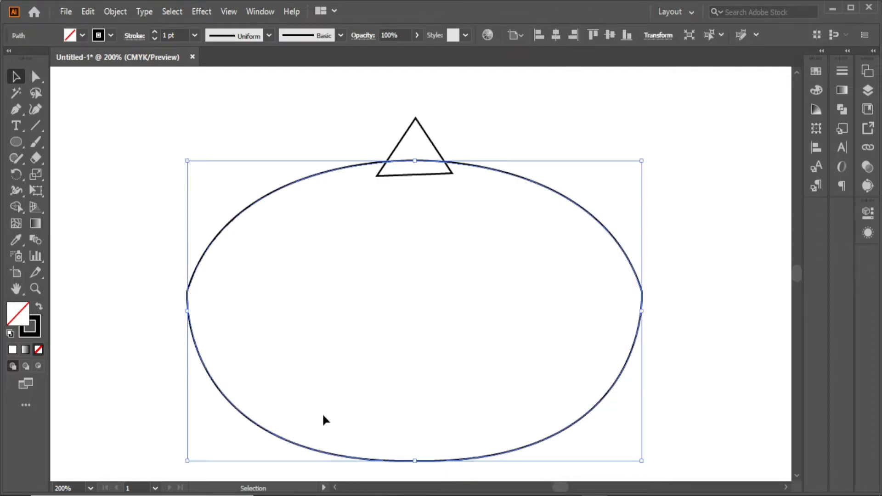
click(11, 333)
click(155, 288)
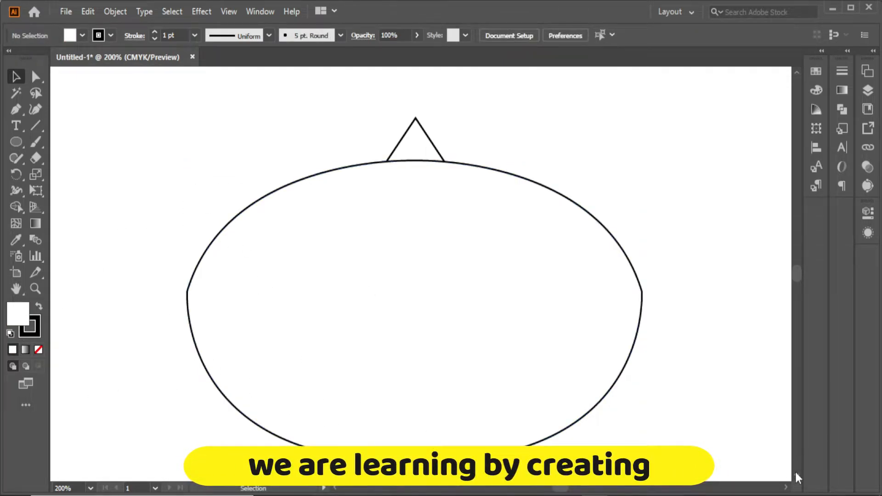
Draw a closed rectangle about 43 by 27 mm over the lower edge of the rounded body with the Pen tool
scroll(795, 476, down, 2)
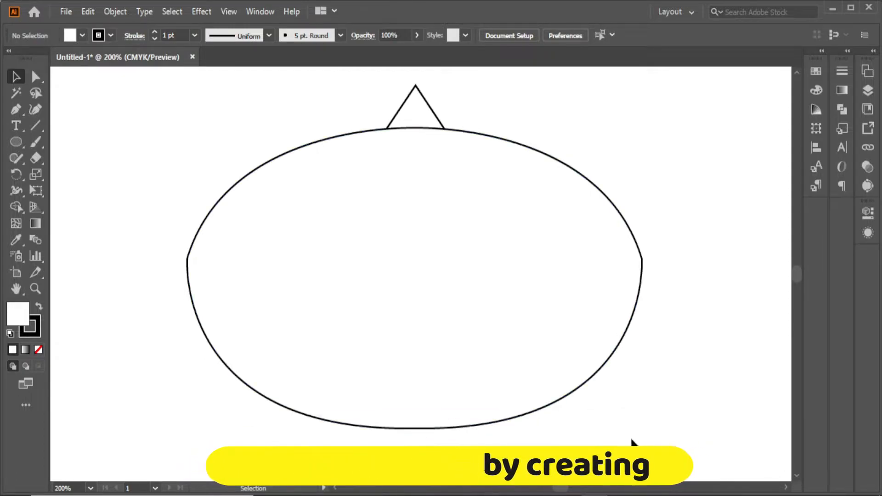
key(z)
alt+click(476, 361)
alt+click(384, 296)
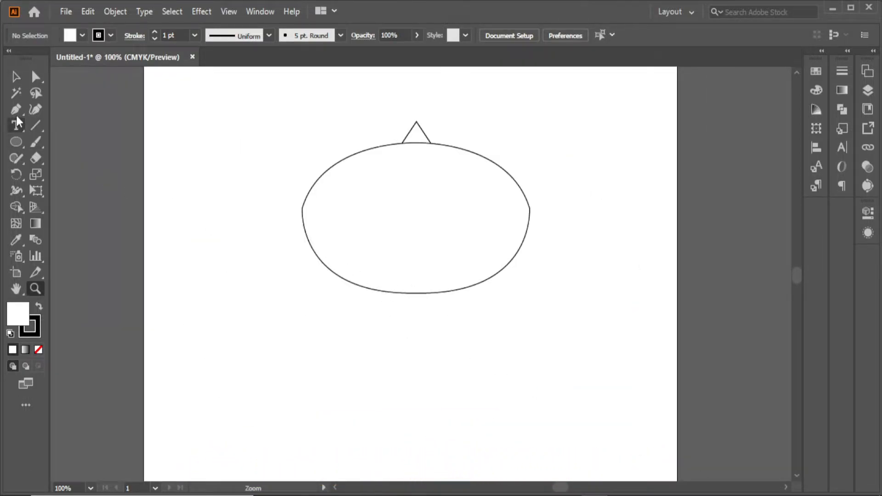
click(365, 265)
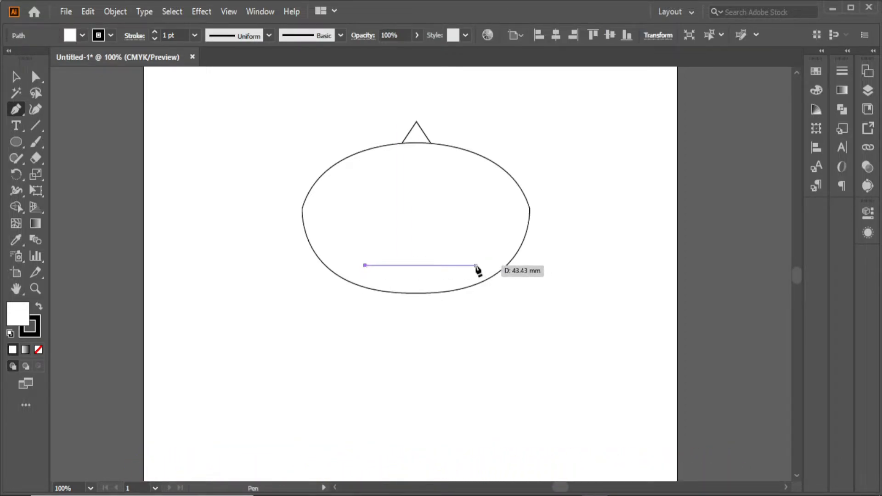
click(475, 265)
click(475, 339)
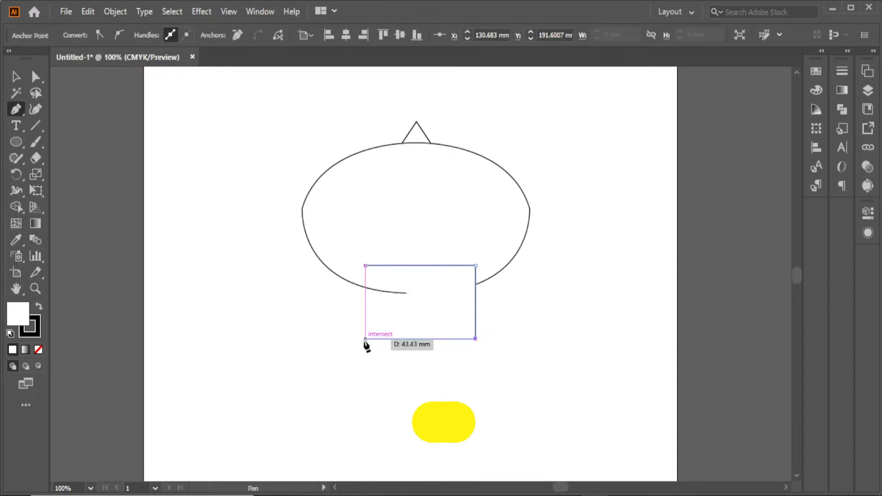
click(365, 339)
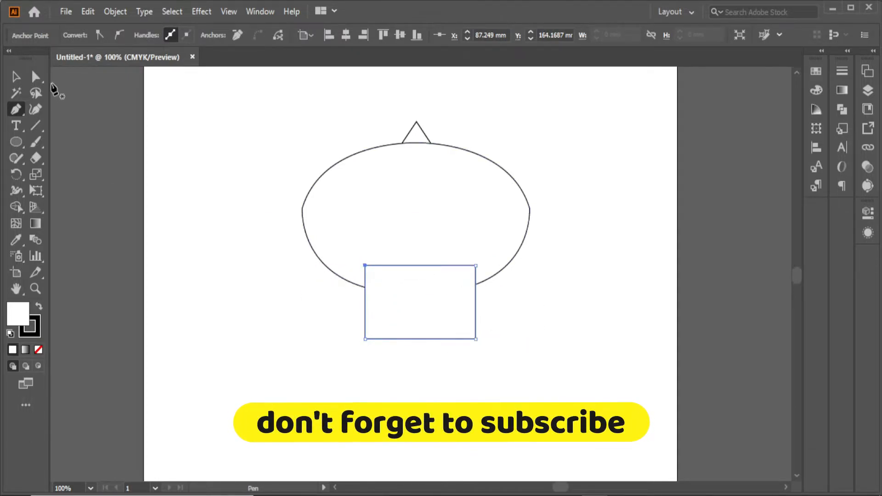
Move the rectangle below the rounded body and fully round its two upper corners into an arch
click(36, 77)
drag(422, 308, 419, 370)
click(416, 325)
drag(490, 362, 486, 362)
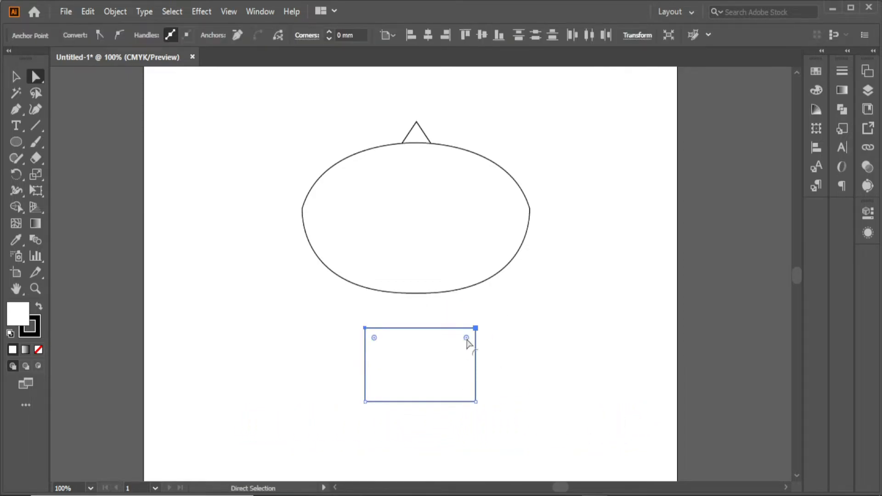
drag(432, 472, 432, 471)
Move the arch up over the body's lower edge and bend its straight base upward with the Anchor Point tool
click(16, 76)
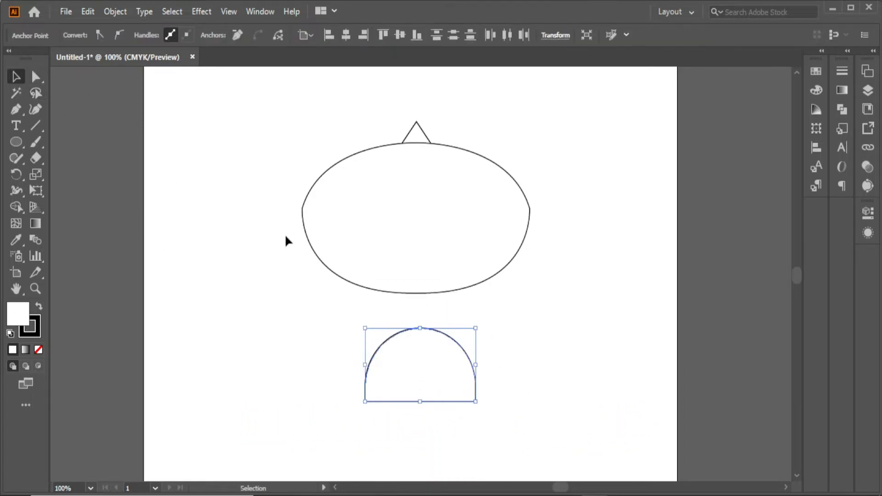
drag(425, 370, 421, 297)
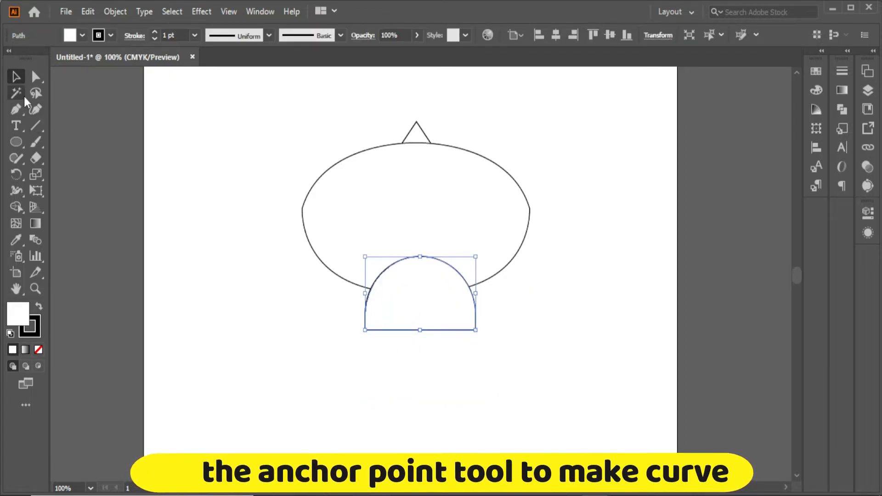
click(16, 109)
click(81, 159)
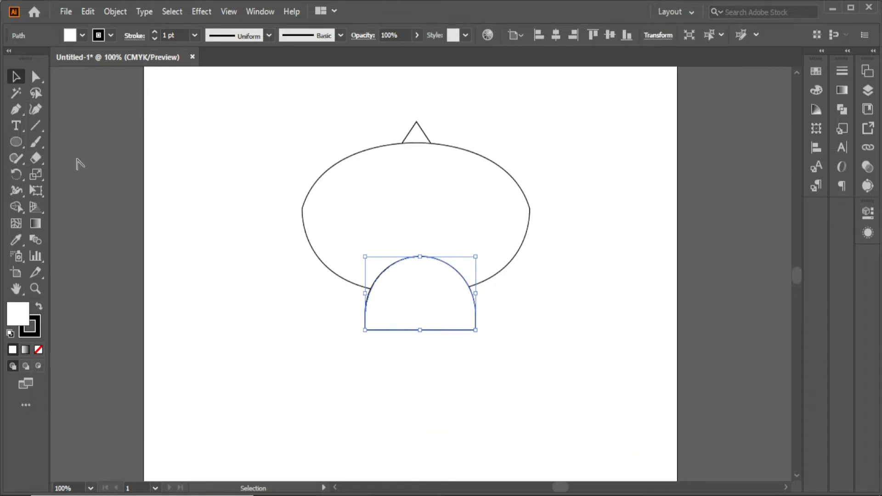
drag(419, 329, 421, 292)
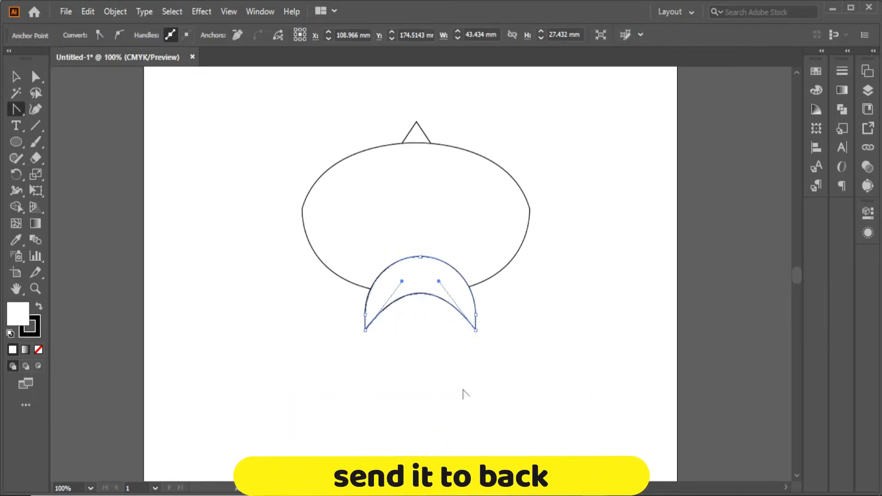
Send the curved leg shape to the back, behind the rounded body, and deselect it
right_click(416, 283)
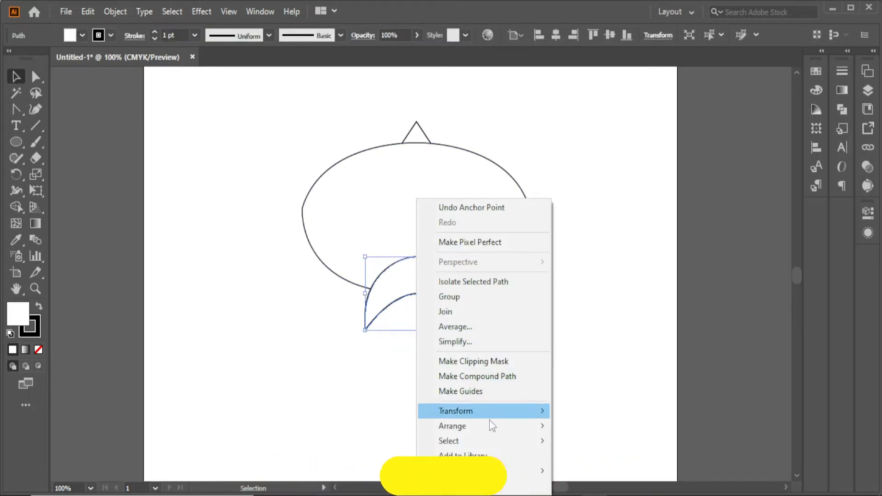
mouse_move(496, 426)
click(592, 470)
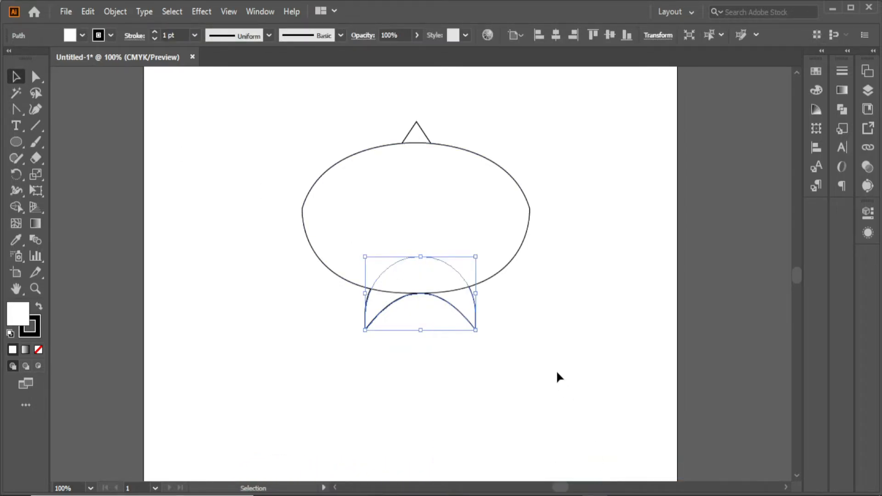
click(558, 381)
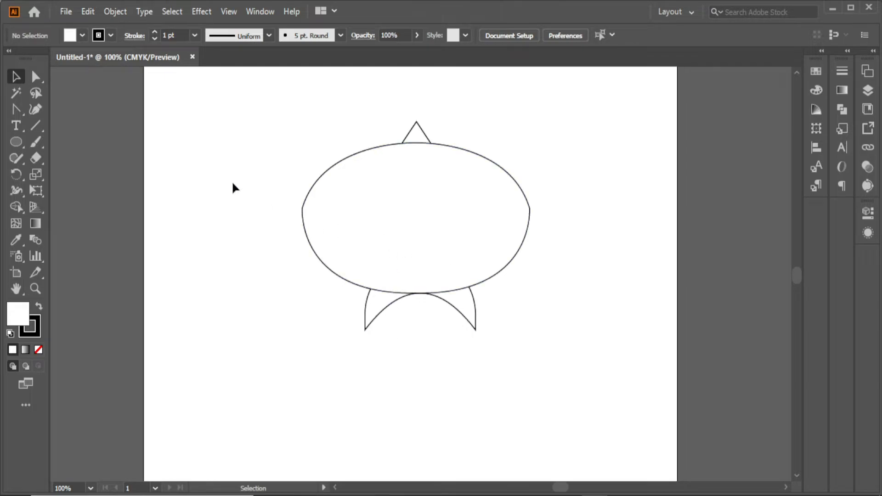
Draw a vertical line about 22 mm long across the body's left end with the Pen tool and place a copy across the right end
drag(16, 109, 55, 128)
click(54, 109)
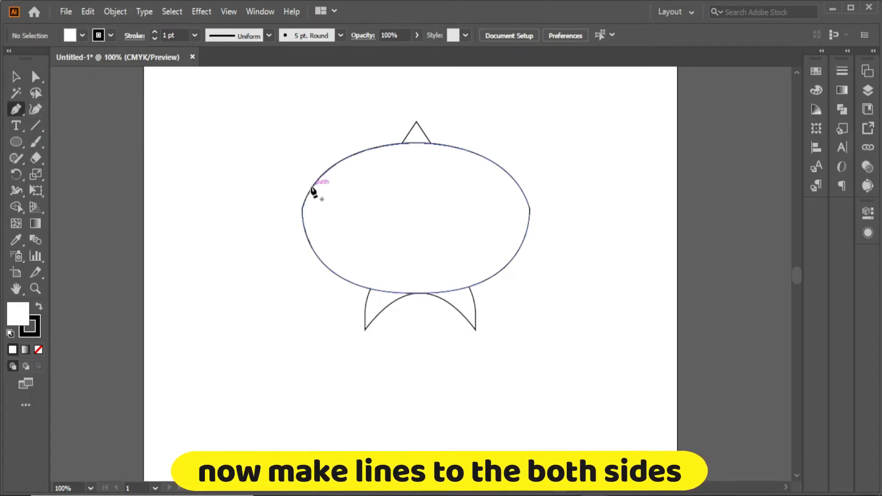
click(311, 188)
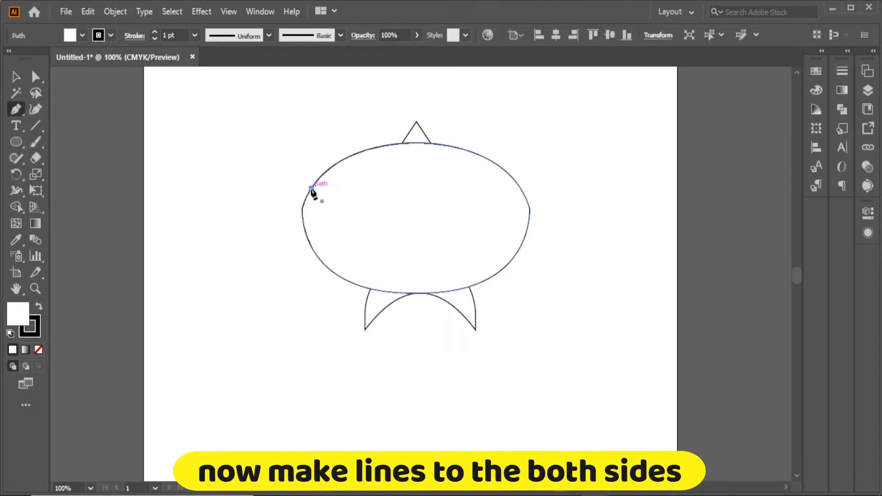
click(312, 246)
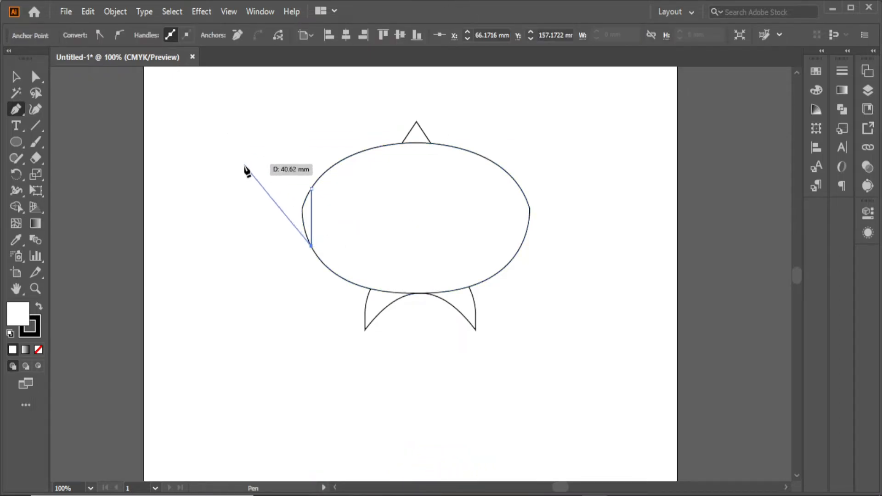
drag(309, 211, 519, 248)
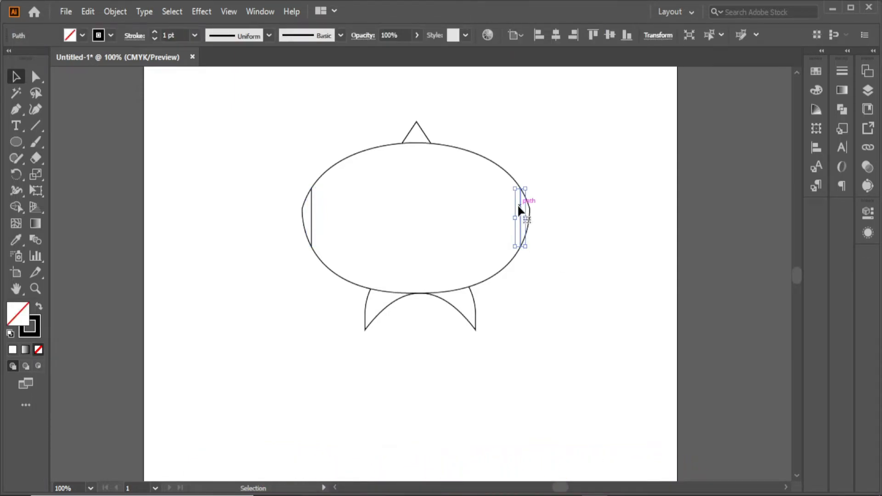
click(518, 265)
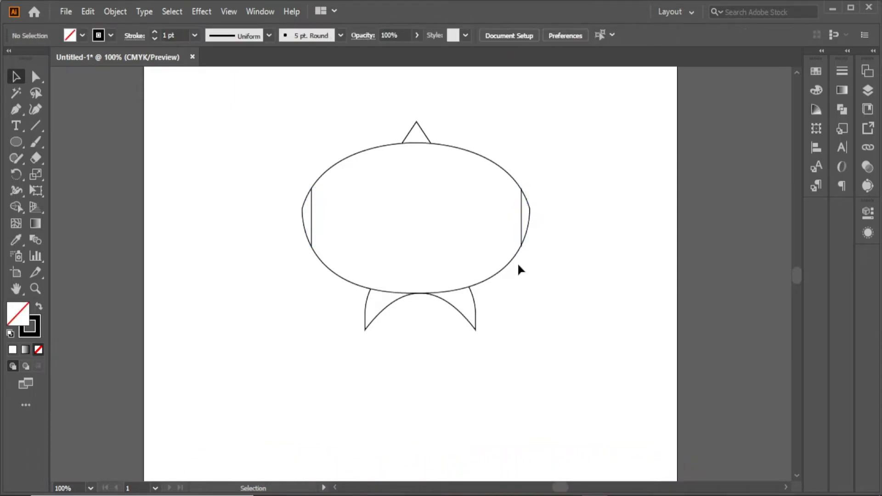
Select the right vertical line with the body and turn the area beyond the line into its own shape with the Shape Builder tool
click(522, 216)
shift+click(500, 164)
key(shift+m)
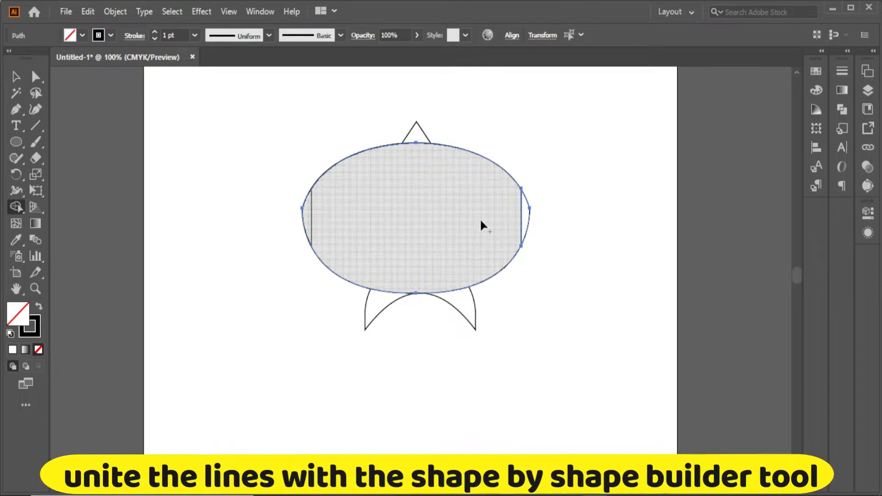
click(523, 207)
click(15, 76)
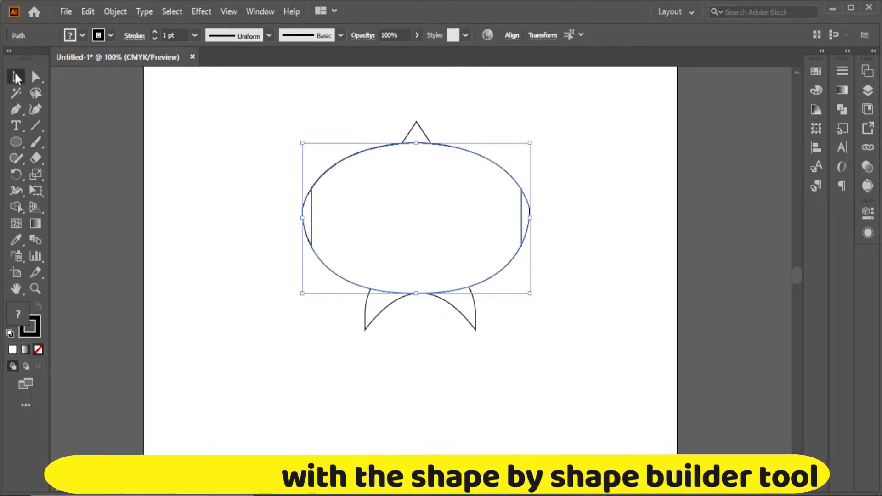
Select the left vertical line with the body, separate the left end area with the Shape Builder tool, and deselect
click(308, 217)
click(312, 214)
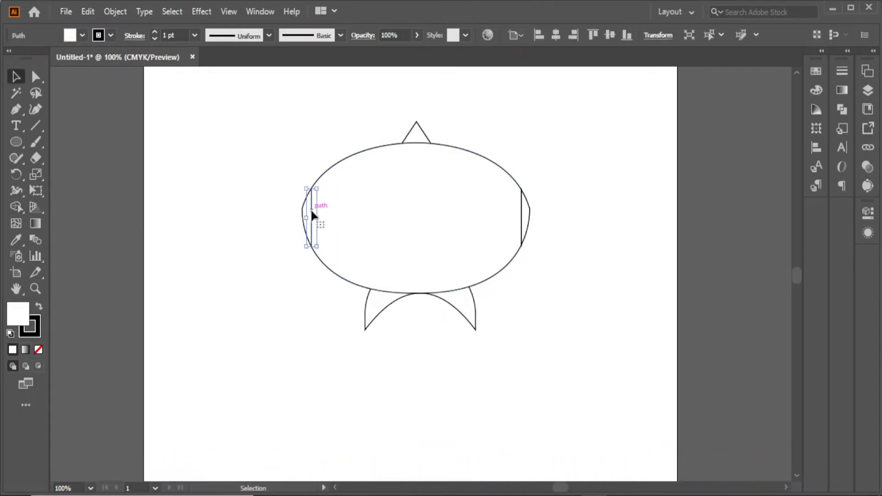
click(334, 184)
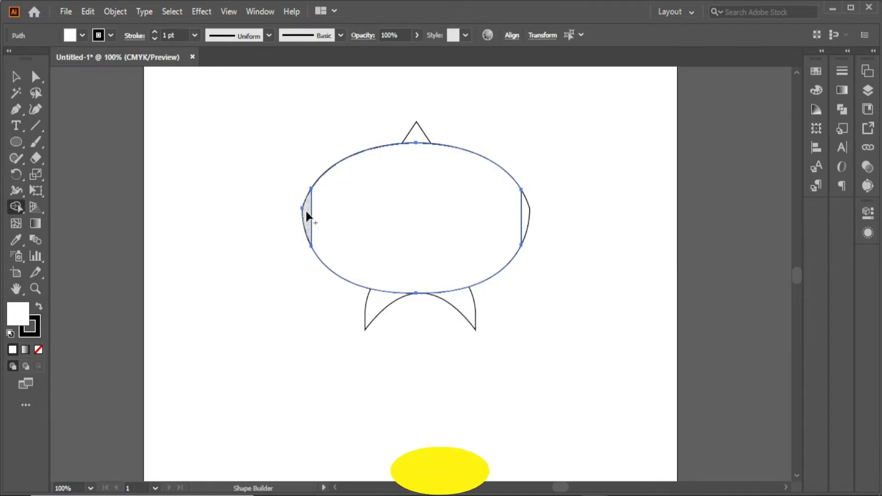
click(16, 76)
click(173, 151)
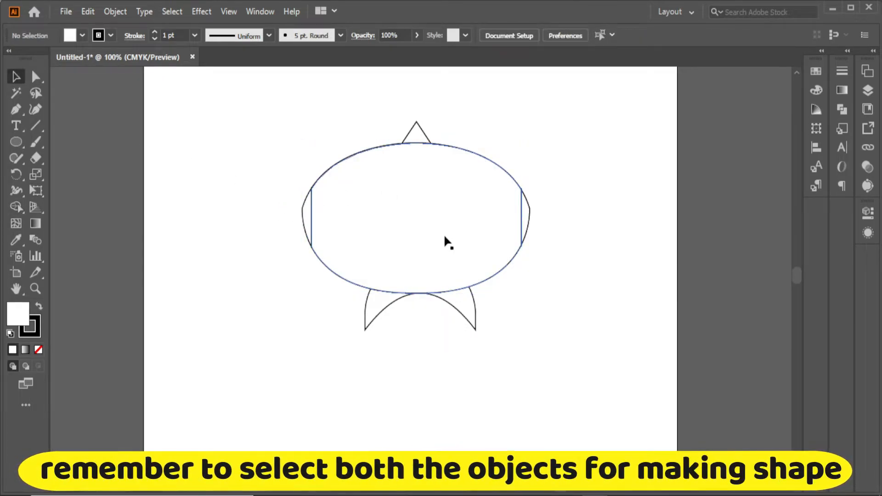
Draw a square about 99 mm wide with the Rectangle tool and place it in the empty area above the body
click(425, 216)
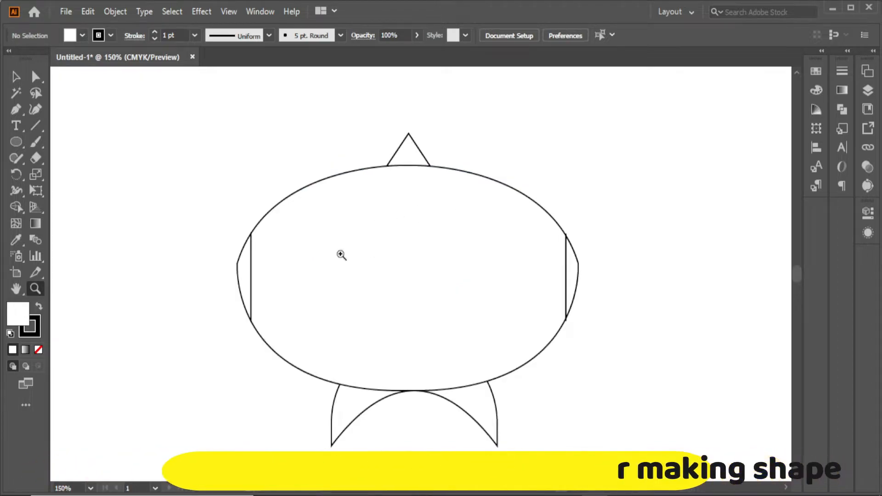
drag(17, 142, 60, 142)
alt+click(211, 163)
alt+click(596, 187)
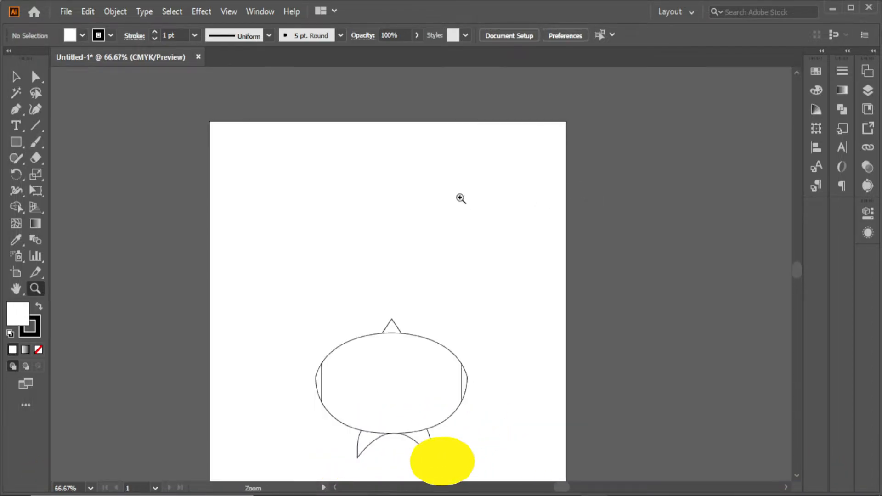
click(23, 145)
drag(256, 179, 340, 242)
click(16, 77)
drag(226, 168, 286, 208)
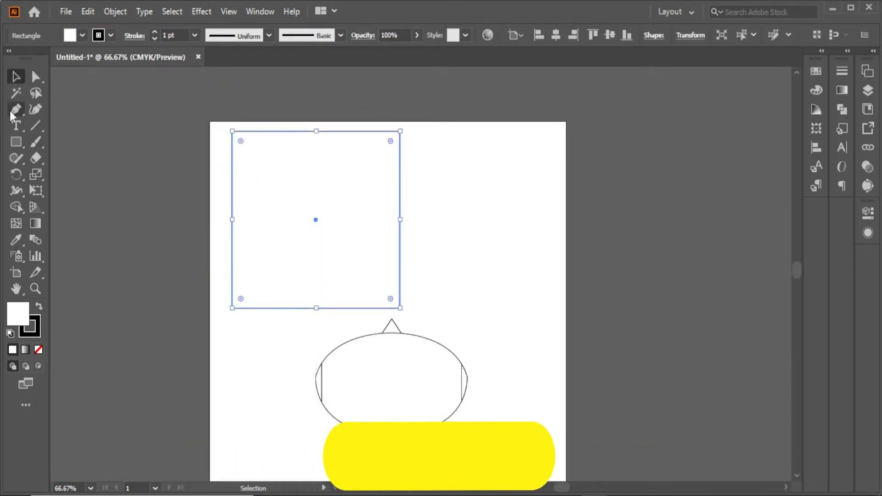
Add an anchor point at the midpoint of every side of the square with the Add Anchor Point tool
click(22, 103)
right_click(24, 106)
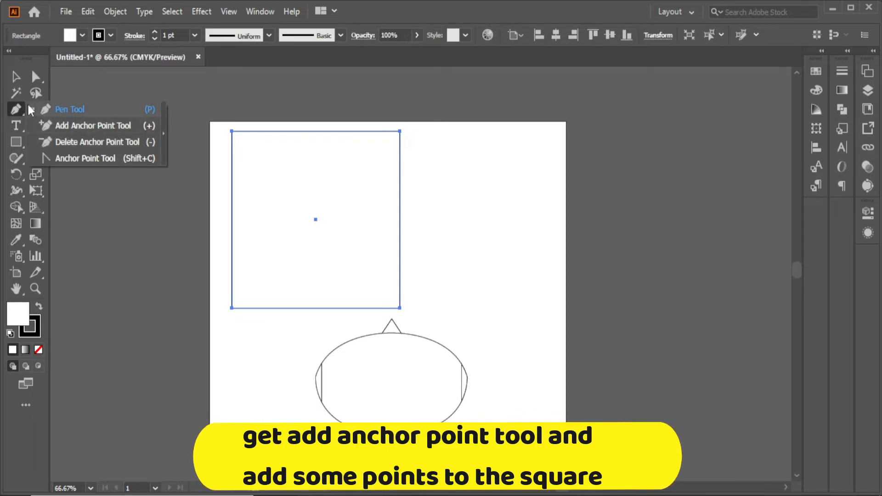
click(79, 122)
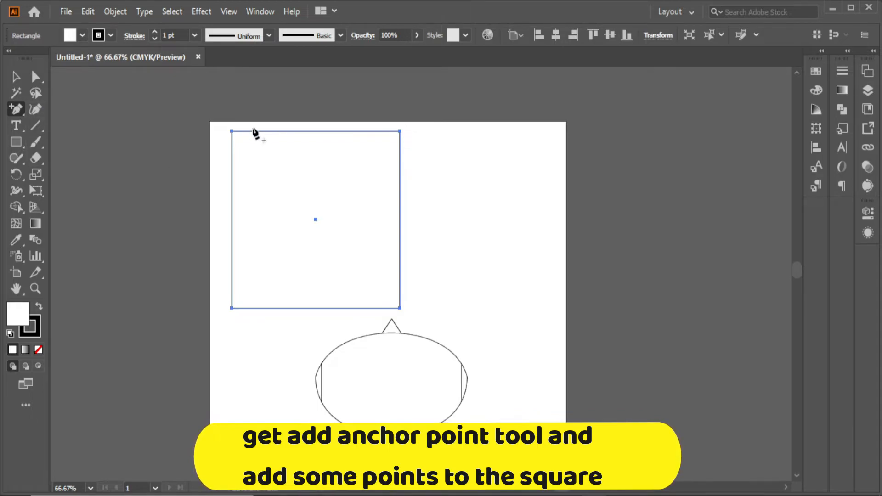
click(315, 132)
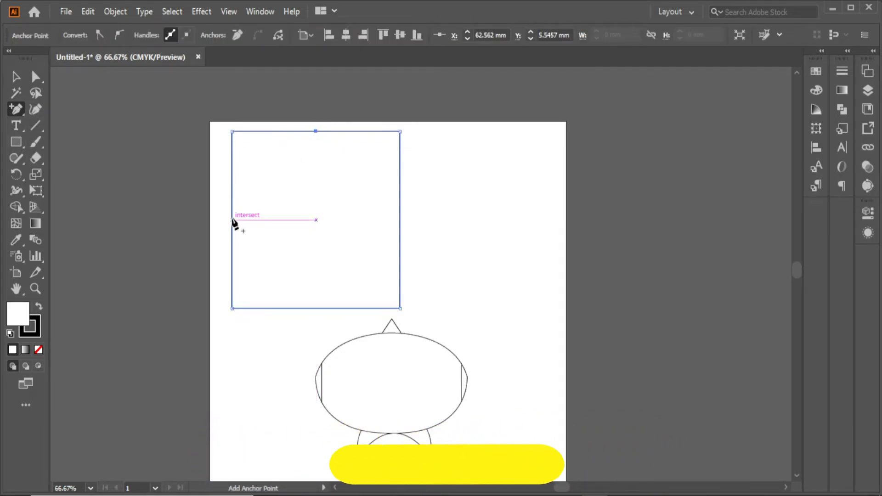
click(232, 219)
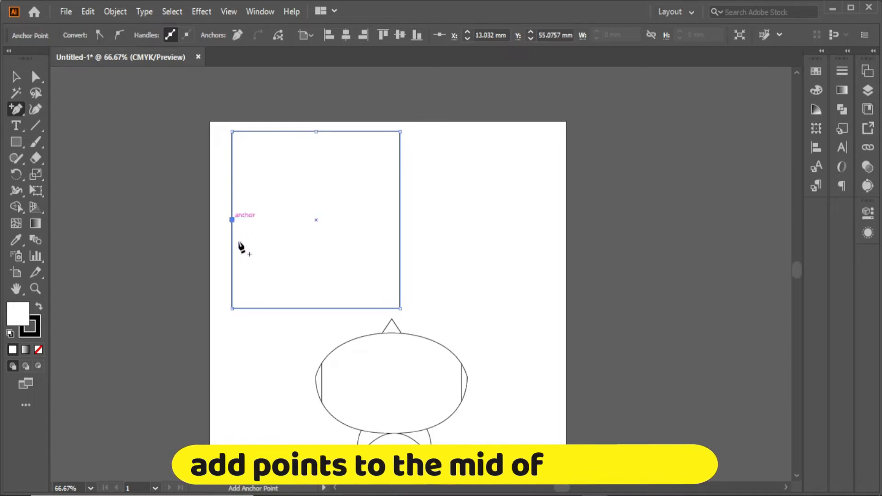
click(315, 309)
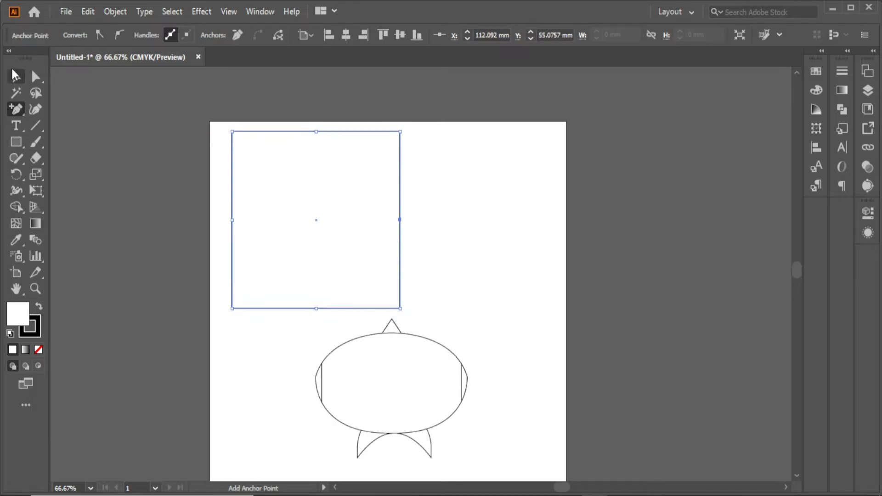
Duplicate the square in place and shrink the copy around its centre to about 27 mm wide
drag(167, 99, 416, 279)
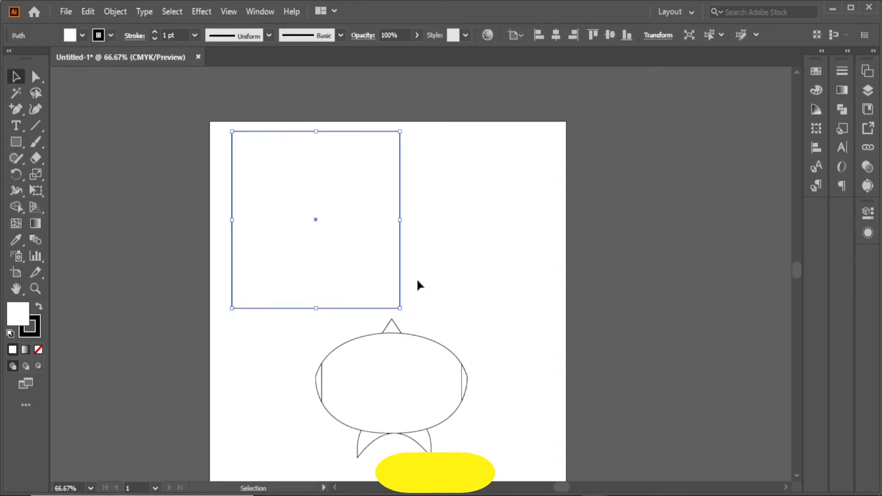
click(93, 12)
click(111, 78)
click(89, 11)
click(132, 138)
drag(400, 132, 355, 197)
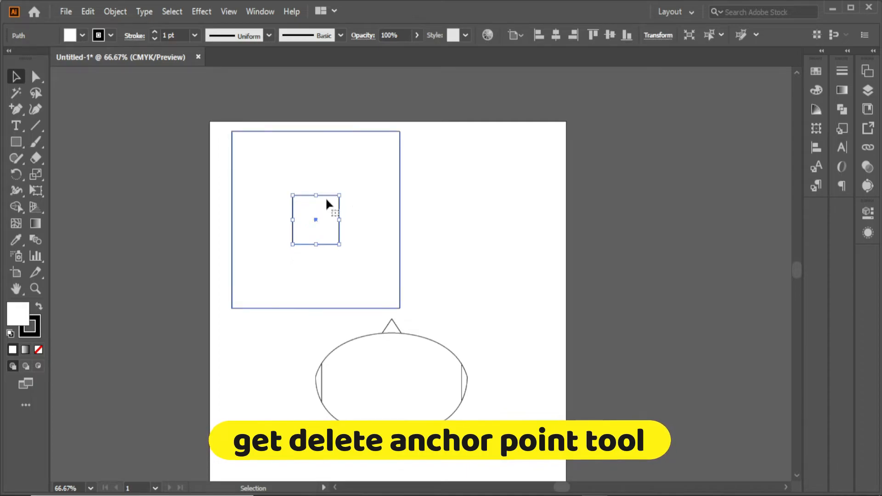
Remove the midpoint anchors from the small square's four sides with the Delete Anchor Point tool
drag(17, 109, 41, 142)
click(41, 142)
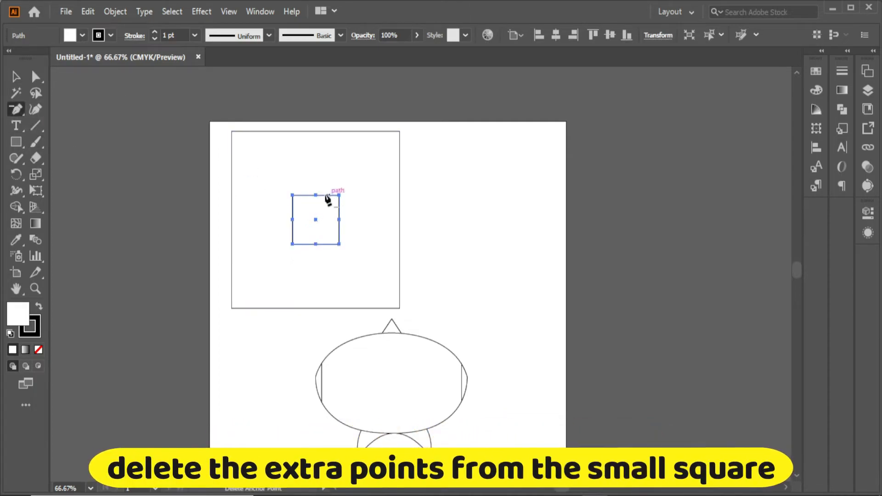
click(315, 245)
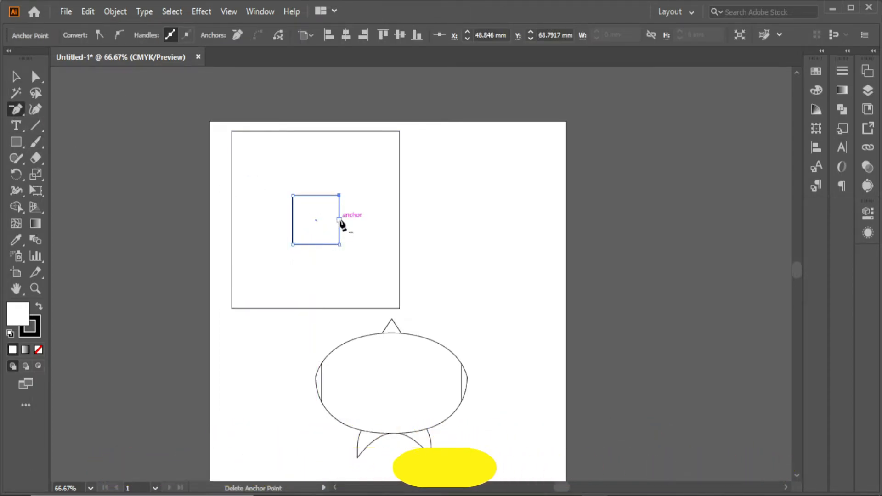
click(339, 220)
Pull the large square's four midpoint anchors inward to the small square's sides to form a four-pointed star
click(35, 76)
drag(266, 124, 316, 195)
drag(232, 219, 292, 219)
drag(316, 308, 316, 244)
drag(399, 219, 339, 220)
Round the corners of the small inner square fully to turn it into a circle
key(v)
click(323, 216)
key(a)
click(331, 208)
Group the star with its inner circle and move the group over the middle of the rounded body
key(v)
drag(206, 109, 415, 308)
click(115, 11)
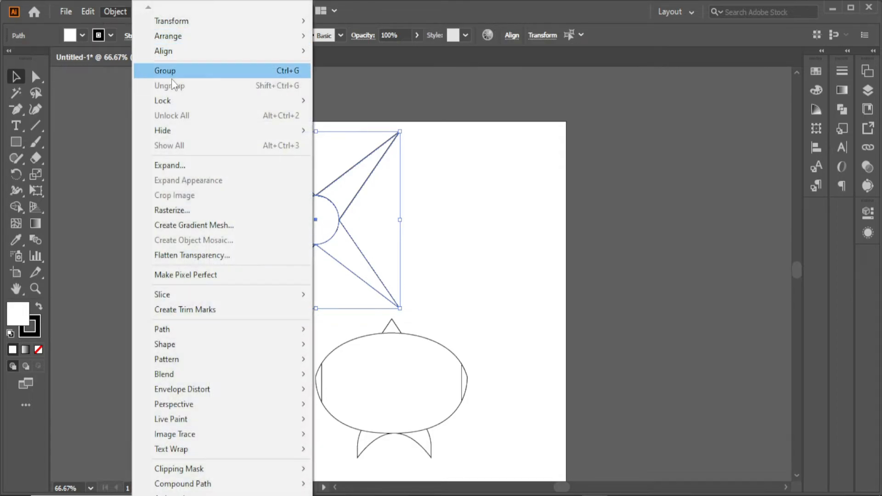
click(165, 69)
drag(320, 220, 396, 376)
click(36, 286)
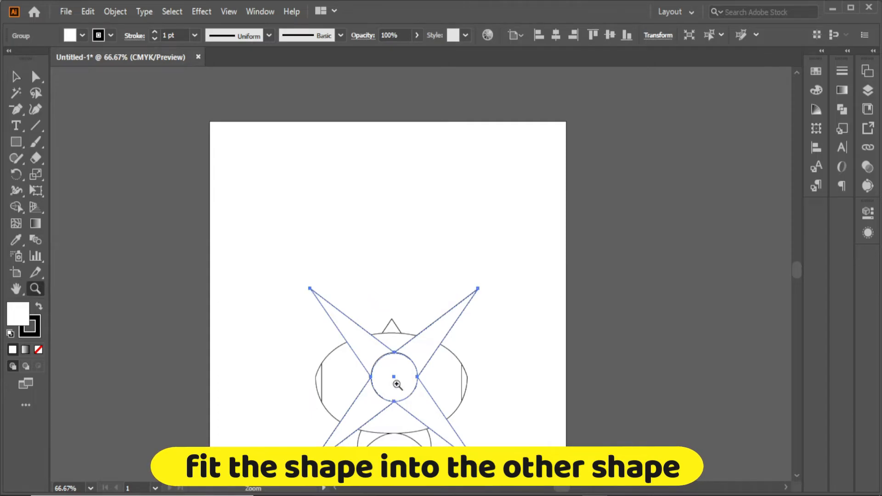
click(397, 384)
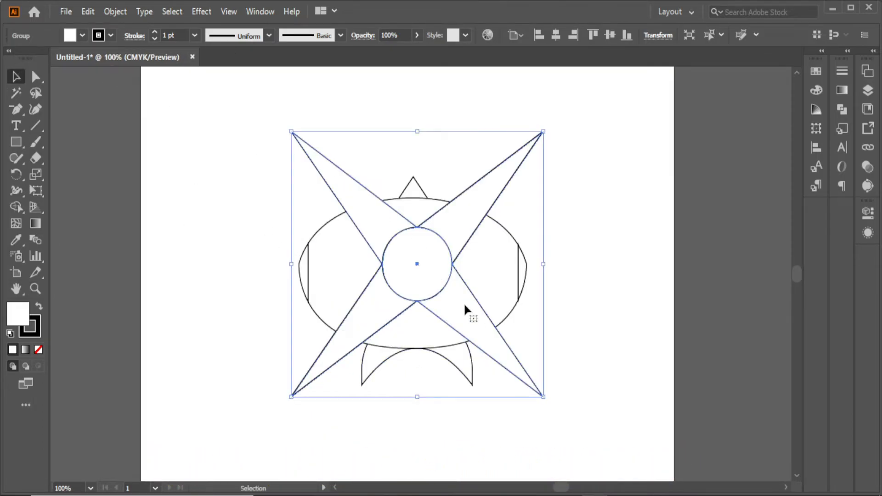
Scale the star group down to fit inside the rounded body, centre it there, and deselect
drag(544, 396, 472, 354)
drag(423, 260, 423, 269)
drag(473, 331, 475, 332)
click(488, 342)
click(461, 311)
drag(418, 274, 413, 274)
key(ctrl+shift+a)
Draw another square with the Rectangle tool and place it in the empty area above and left of the body
key(z)
click(423, 283)
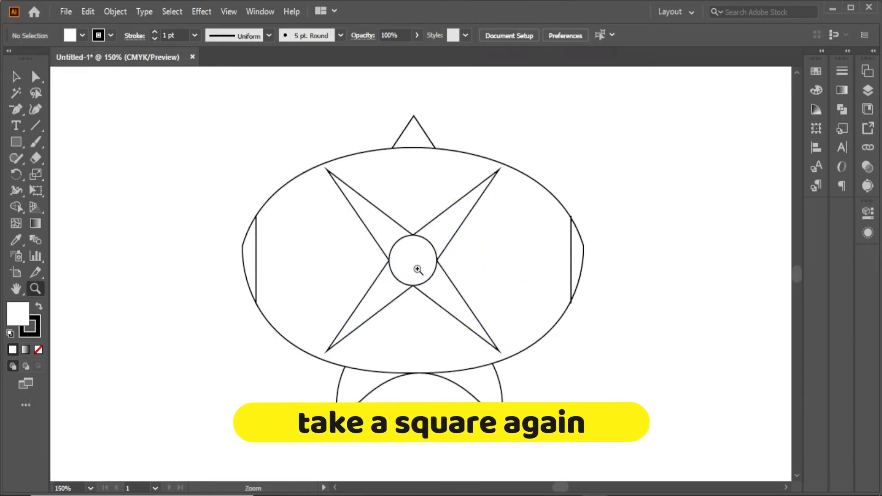
click(417, 269)
click(16, 77)
right_click(19, 144)
click(55, 143)
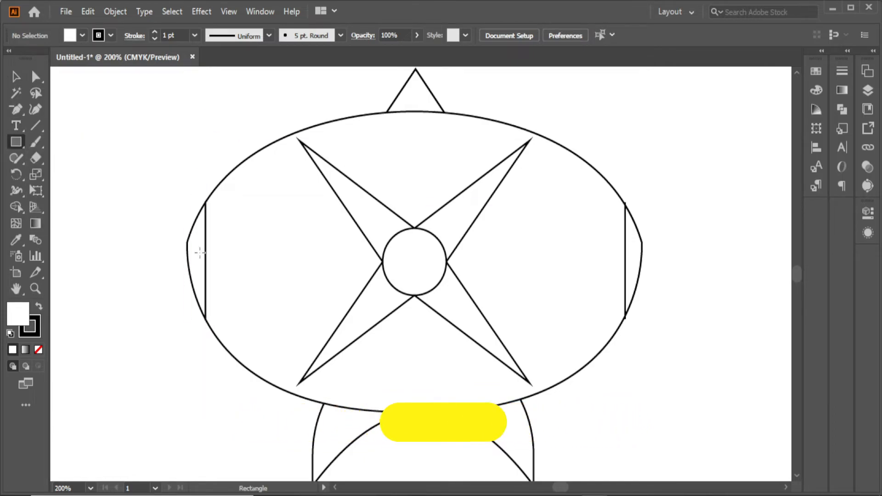
key(z)
alt+click(213, 165)
alt+click(221, 166)
click(785, 487)
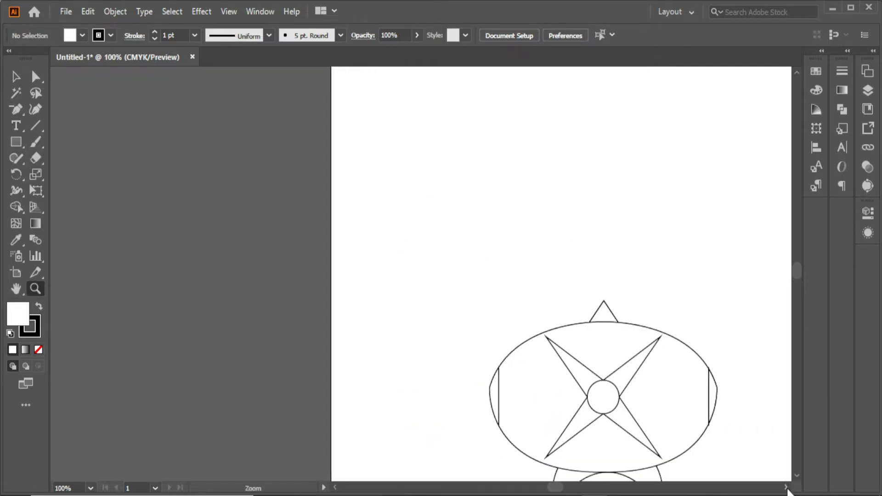
drag(319, 167, 389, 241)
key(v)
drag(304, 154, 328, 192)
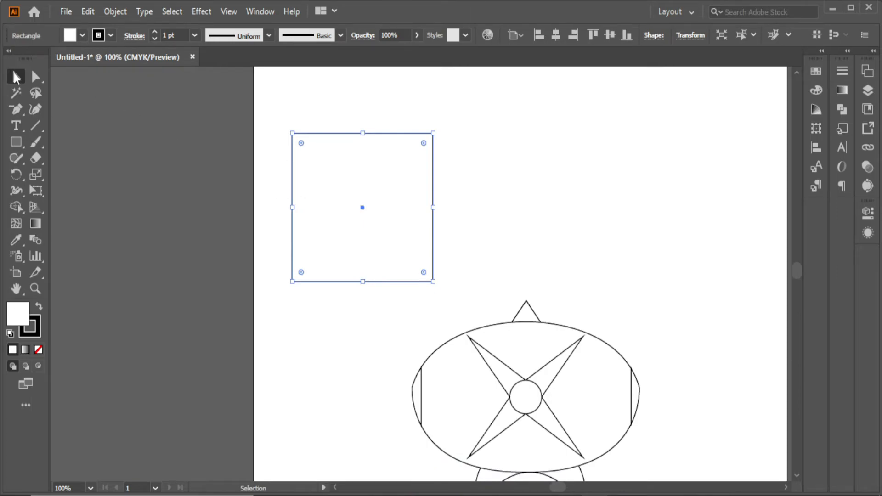
Delete the new square's upper-right corner anchor and rotate the resulting triangle 45° so its long edge lies horizontally on top
click(21, 111)
click(433, 134)
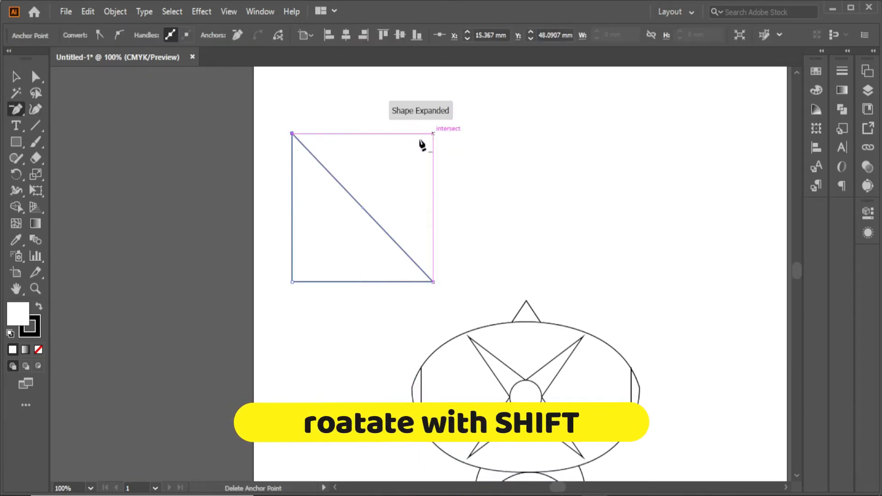
click(17, 79)
drag(288, 125, 280, 206)
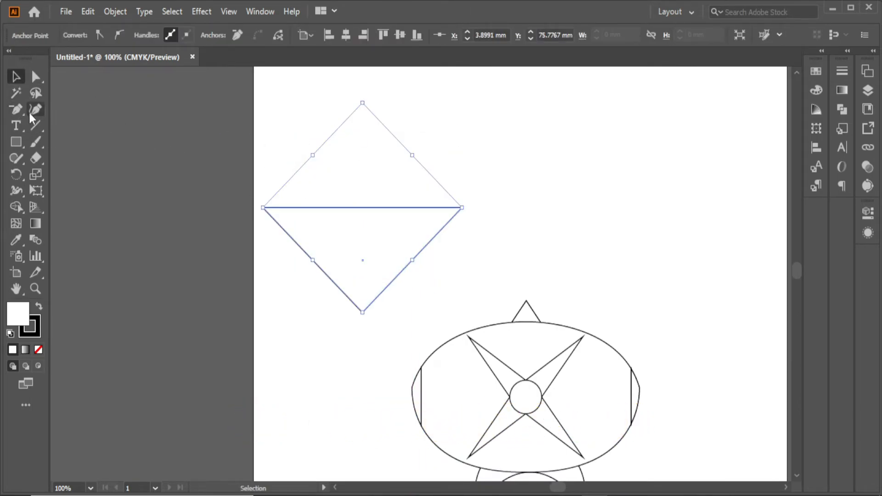
Bend the triangle's long edge inward with the Anchor Point tool and scale the shape to about 46.5 × 23.3 mm
drag(16, 110, 63, 161)
click(63, 161)
drag(363, 207, 351, 266)
click(17, 77)
drag(462, 207, 380, 209)
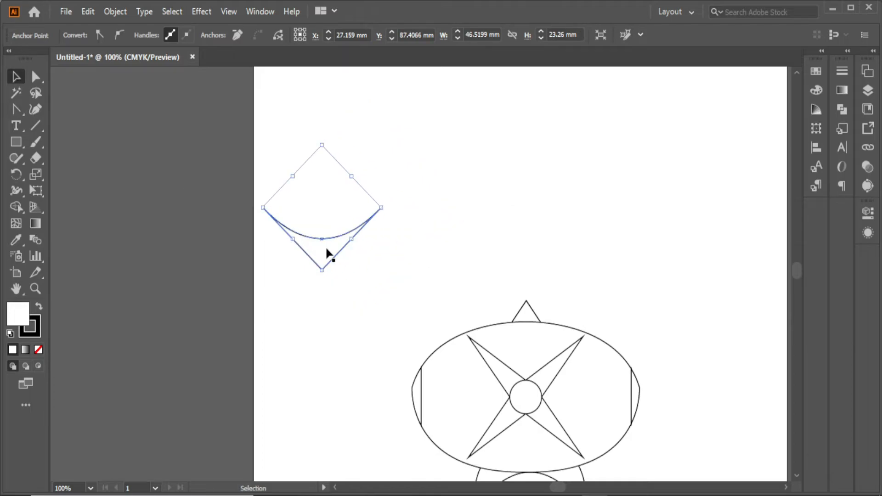
Move the curved triangle into the gap between the star's upper arms and adjust its size and position to fit
drag(327, 253, 503, 266)
drag(537, 237, 538, 237)
drag(496, 243, 526, 365)
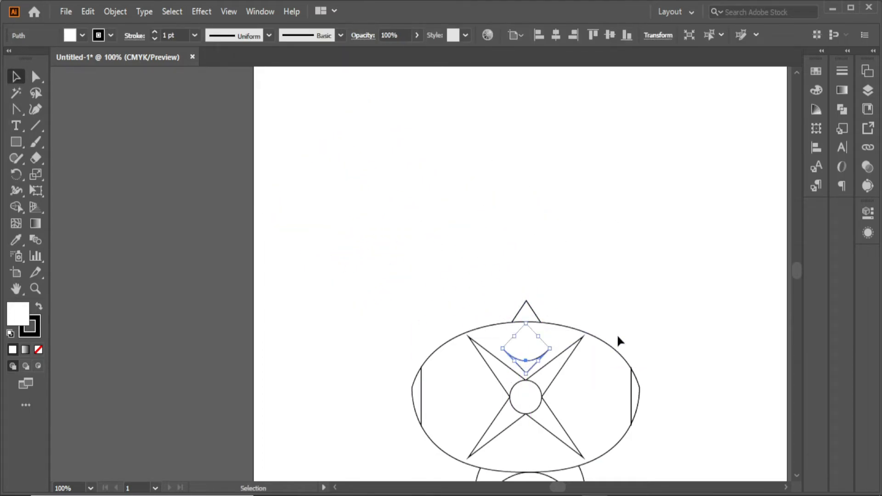
click(796, 475)
click(666, 374)
click(533, 264)
drag(550, 250, 528, 263)
click(606, 284)
click(526, 266)
click(600, 281)
click(527, 258)
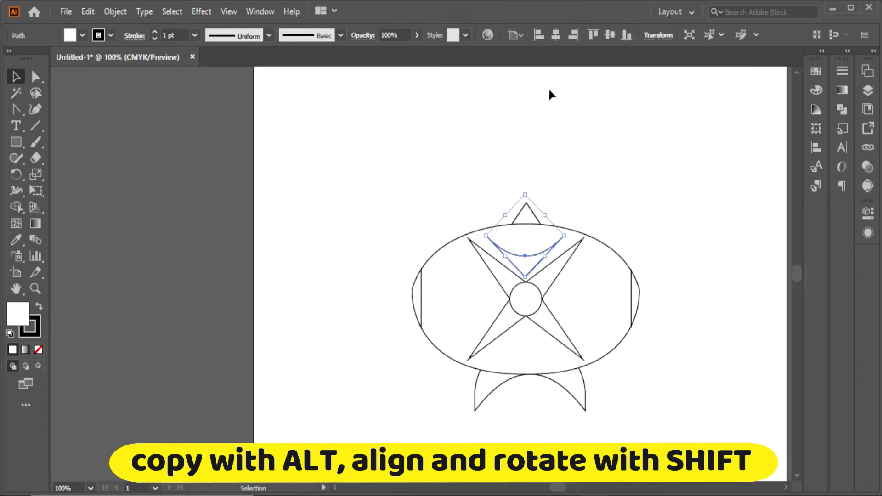
Place rotated copies of the curved triangle in the star's lower, right and left gaps, pointing to the centre, and deselect
key(ctrl+plus)
drag(404, 262, 404, 450)
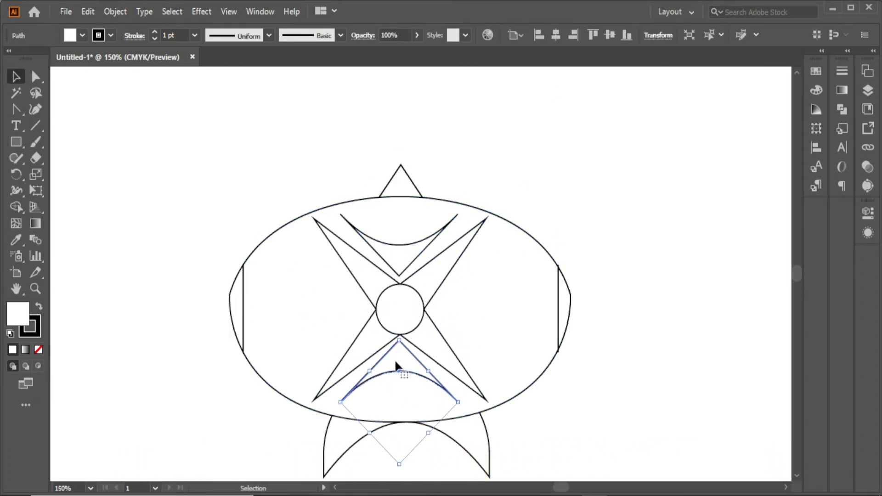
drag(422, 380, 495, 307)
drag(473, 259, 397, 317)
drag(438, 318, 296, 305)
drag(311, 257, 367, 258)
drag(358, 302, 351, 299)
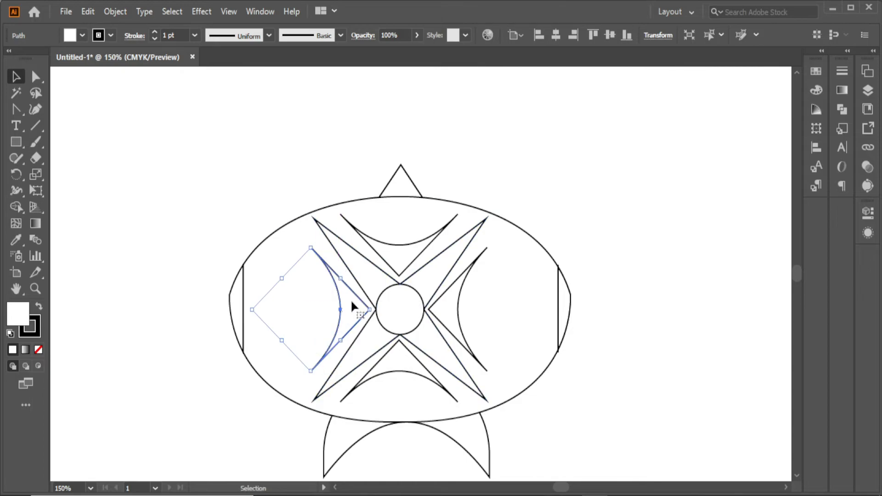
click(449, 190)
Add matching large circles at the body's upper left and right, each with a small circle about 5.6 mm wide below
drag(16, 142, 62, 173)
drag(278, 261, 534, 332)
click(16, 76)
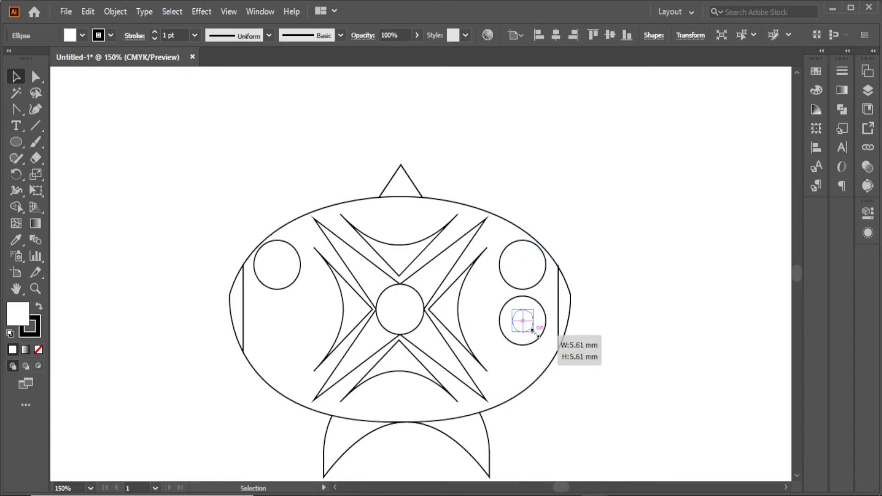
drag(348, 318, 277, 313)
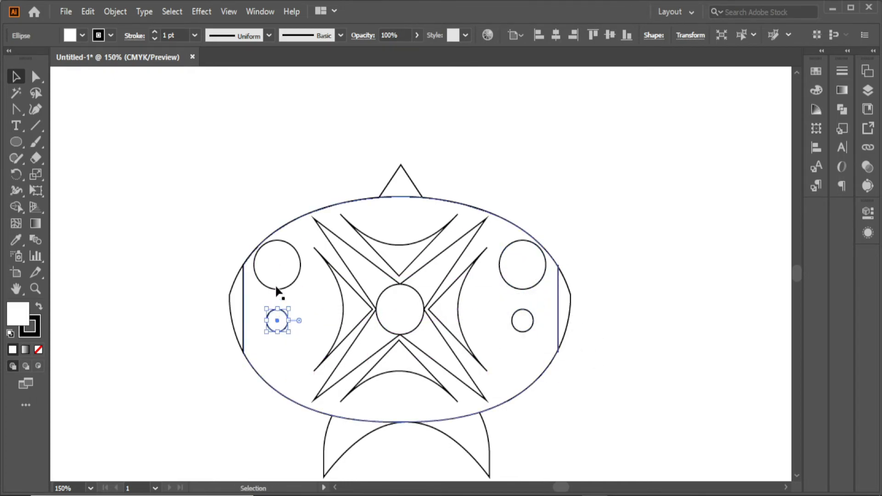
key(ctrl+shift+a)
scroll(742, 463, down, 3)
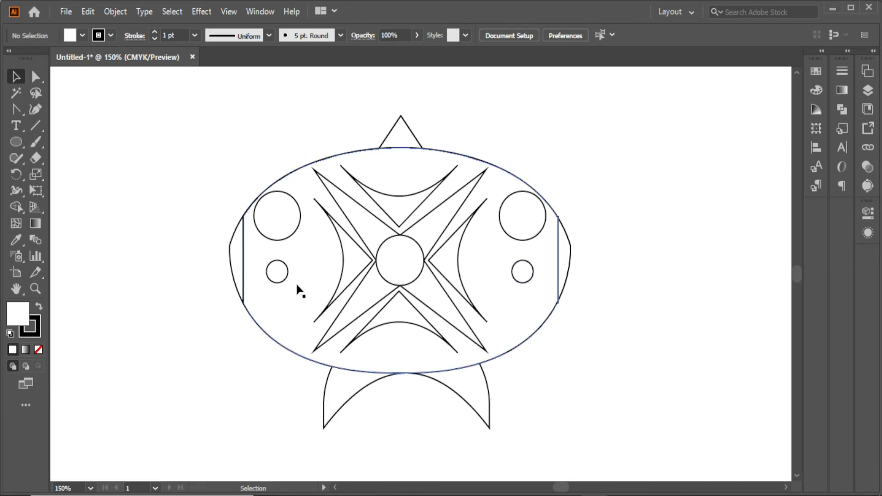
Remove the outline of the pointed peak and fill it with red
click(389, 137)
click(35, 333)
click(39, 349)
double_click(19, 319)
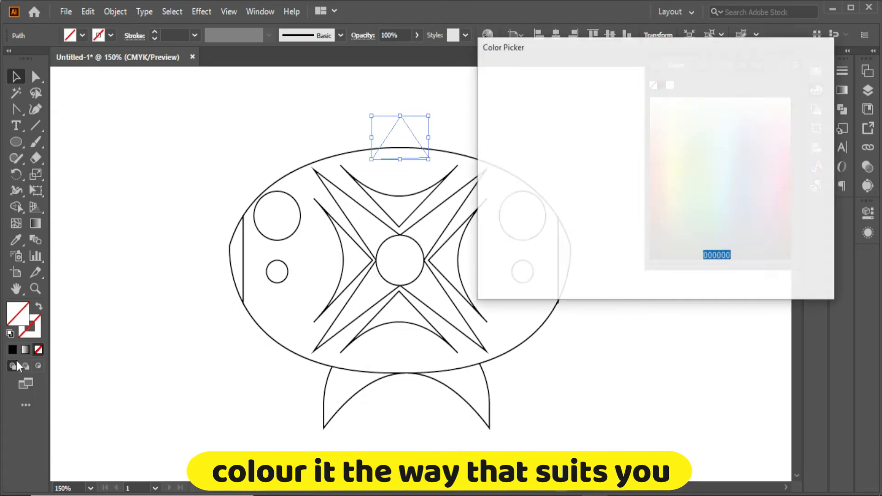
click(647, 91)
click(793, 91)
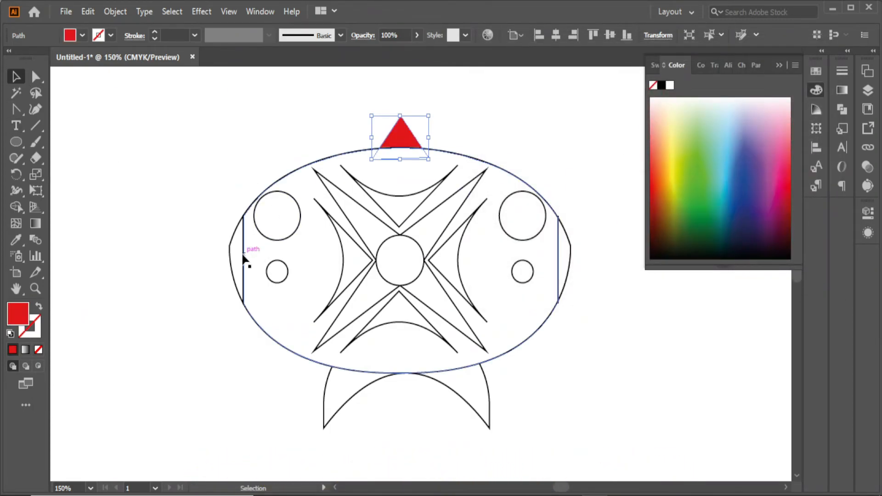
Apply the peak's red, outline-free look to both side sections and the leg shape with the Eyedropper tool, and deselect
click(209, 237)
click(236, 239)
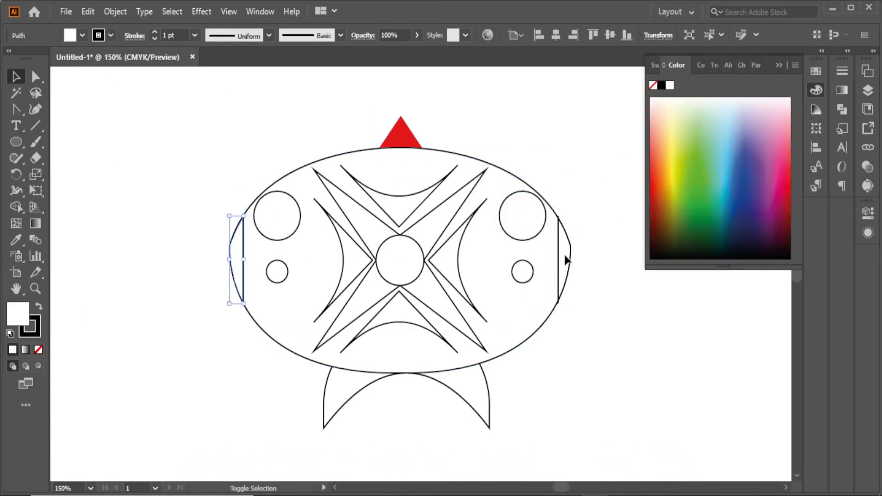
shift+click(568, 247)
shift+click(463, 398)
click(16, 239)
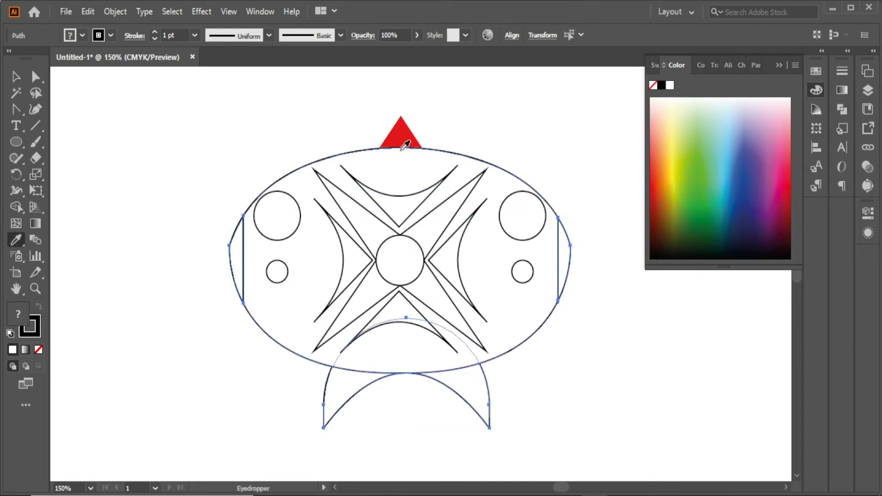
click(402, 143)
click(16, 76)
click(184, 193)
Remove the outline of the rounded body and give it a yellow fill
click(277, 251)
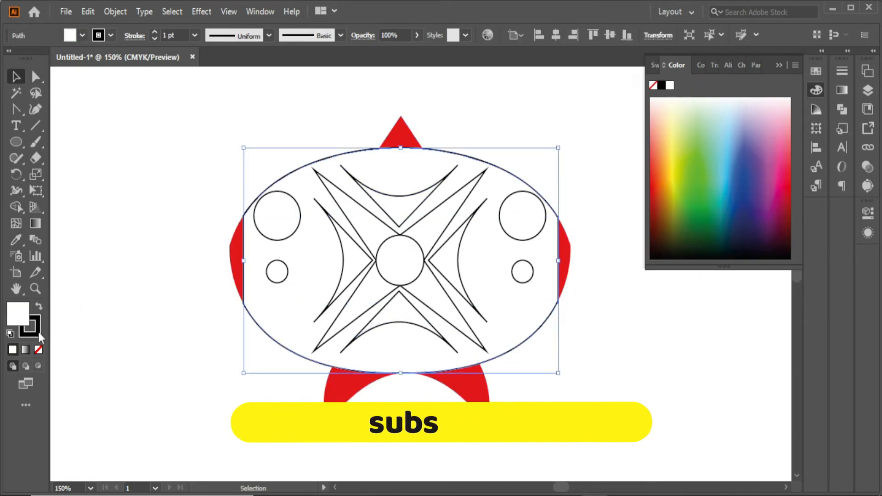
click(36, 331)
click(39, 350)
double_click(18, 314)
click(675, 231)
click(646, 100)
click(776, 92)
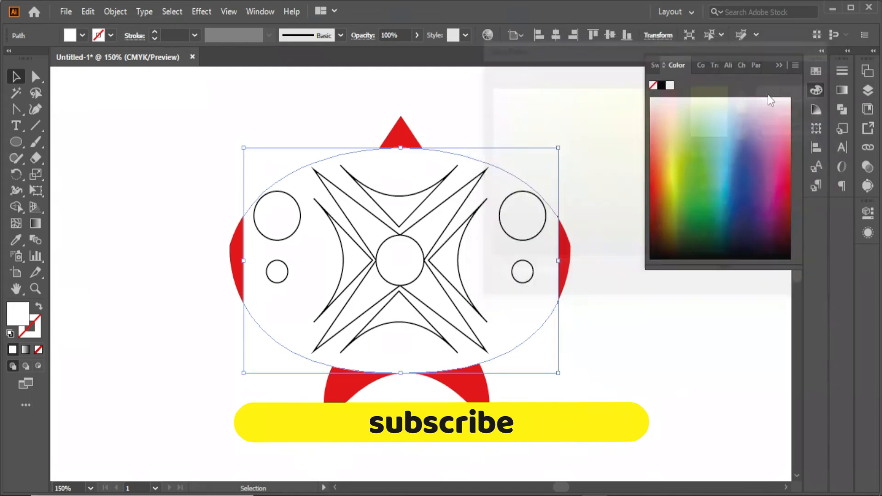
Remove the outlines of the two large and two small side circles, fill them with orange, and deselect
click(588, 147)
click(282, 215)
shift+click(509, 217)
shift+click(522, 271)
shift+click(277, 271)
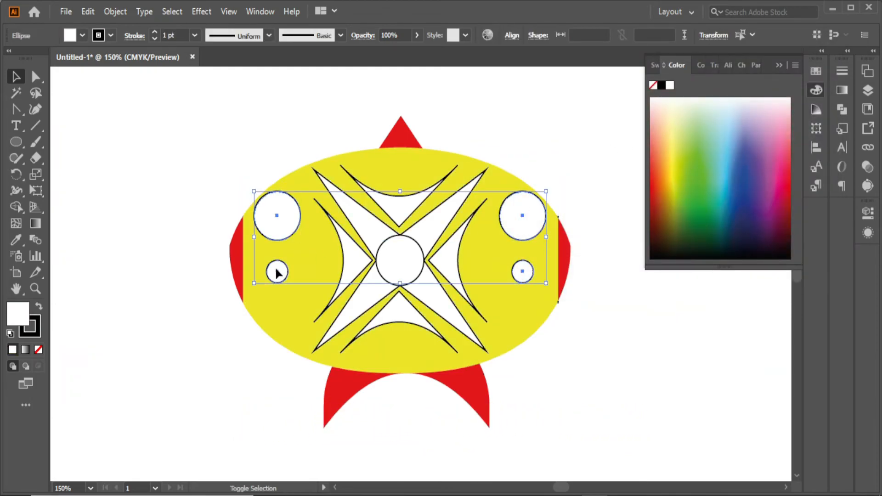
click(38, 350)
double_click(17, 314)
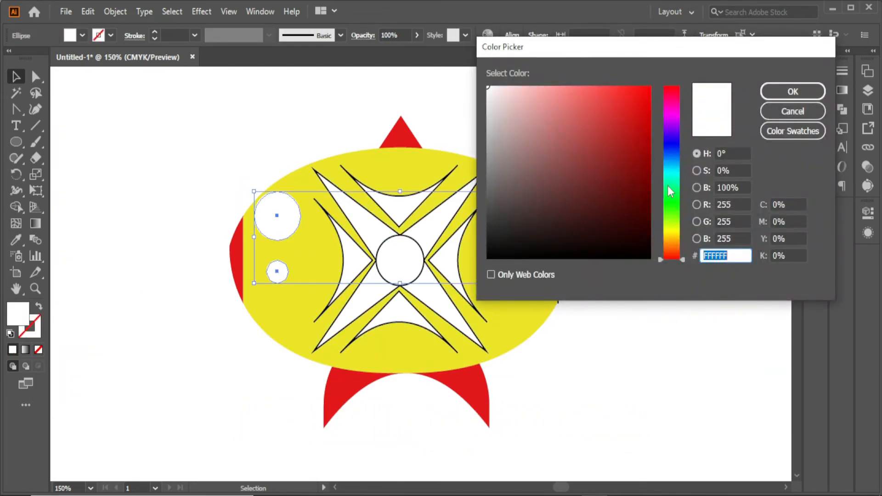
click(673, 249)
click(646, 90)
click(768, 94)
click(480, 122)
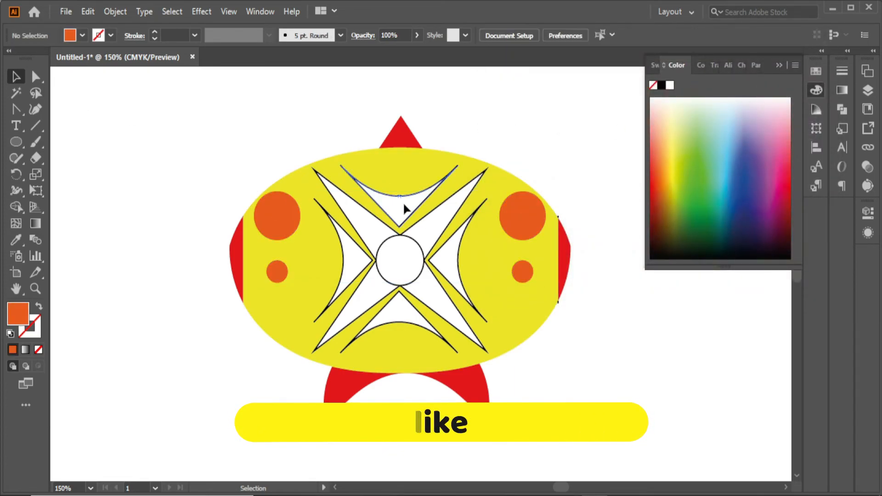
Fill the four curved triangles around the star with dark green
click(403, 205)
shift+click(453, 258)
shift+click(398, 315)
shift+click(358, 264)
click(699, 207)
click(701, 216)
click(701, 217)
click(701, 224)
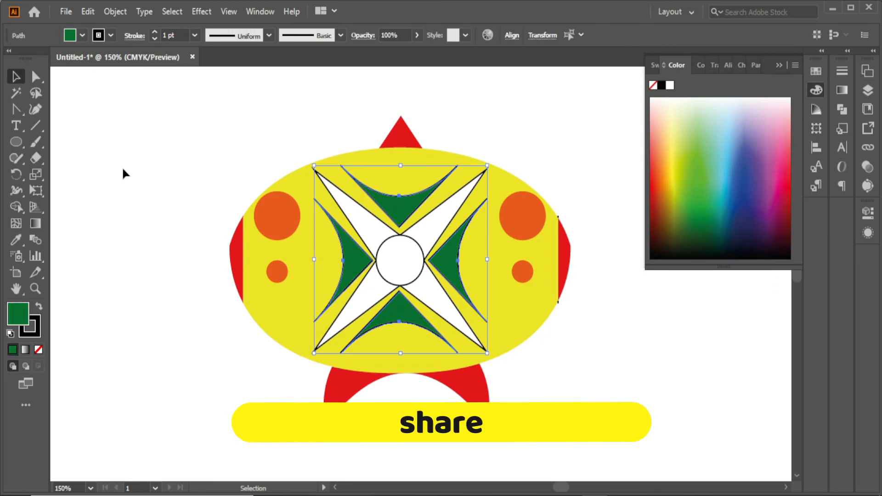
Remove the outline of the grouped star and central circle, fill the group with blue, and deselect
click(385, 253)
click(363, 237)
click(368, 241)
click(30, 324)
click(37, 349)
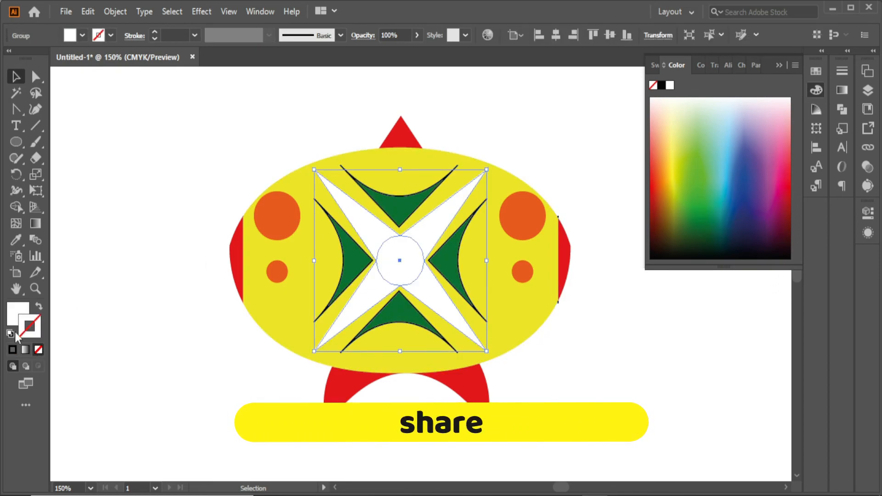
double_click(23, 314)
click(672, 145)
click(646, 92)
click(792, 90)
click(611, 193)
Ungroup the star and its central circle, and clear the selection
click(400, 262)
click(115, 11)
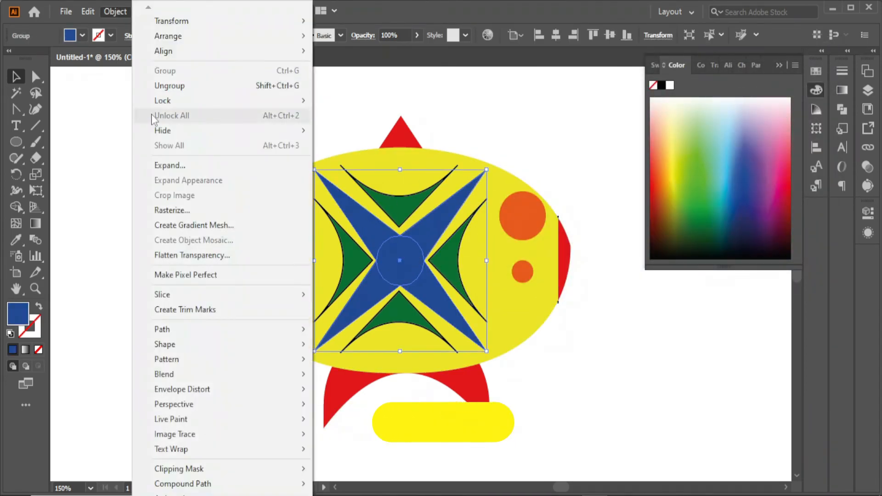
click(154, 86)
click(539, 128)
Fill the central circle with a near-black colour and remove the remaining outlines from the whole figure
click(404, 257)
double_click(17, 314)
click(642, 251)
click(792, 91)
key(ctrl+shift+a)
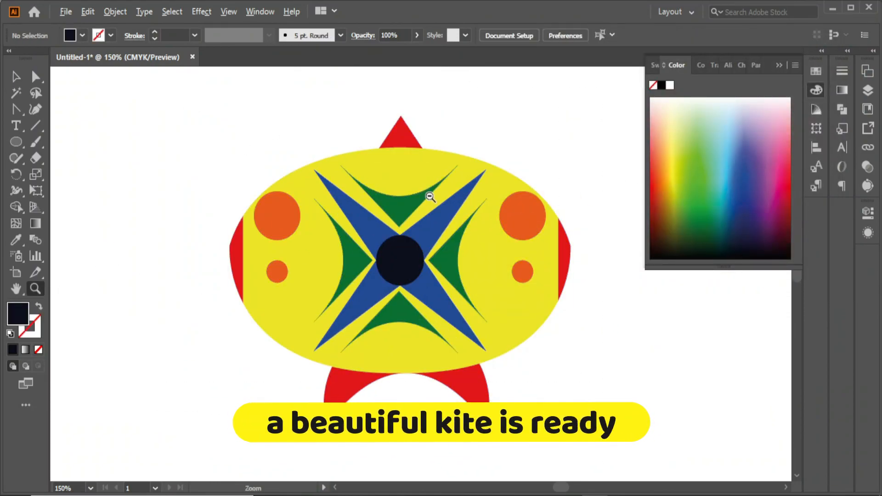
alt+click(430, 197)
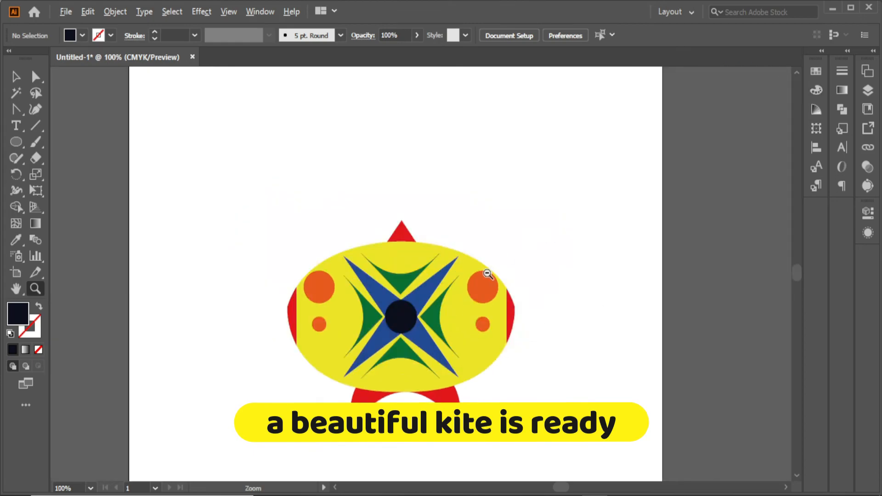
Fit the artboard in view, enlarge the whole kite to about the artboard's width, centre it horizontally, and deselect
alt+click(429, 305)
key(ctrl+0)
drag(308, 162, 558, 398)
drag(500, 292, 491, 283)
click(625, 233)
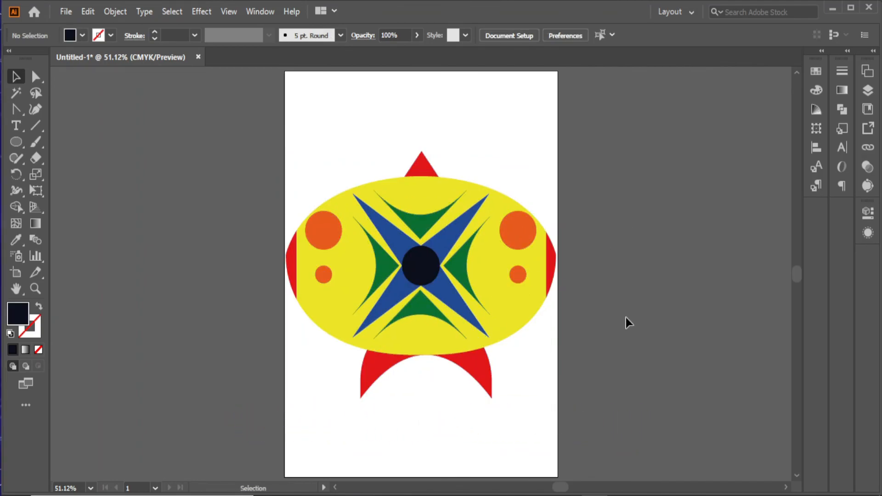